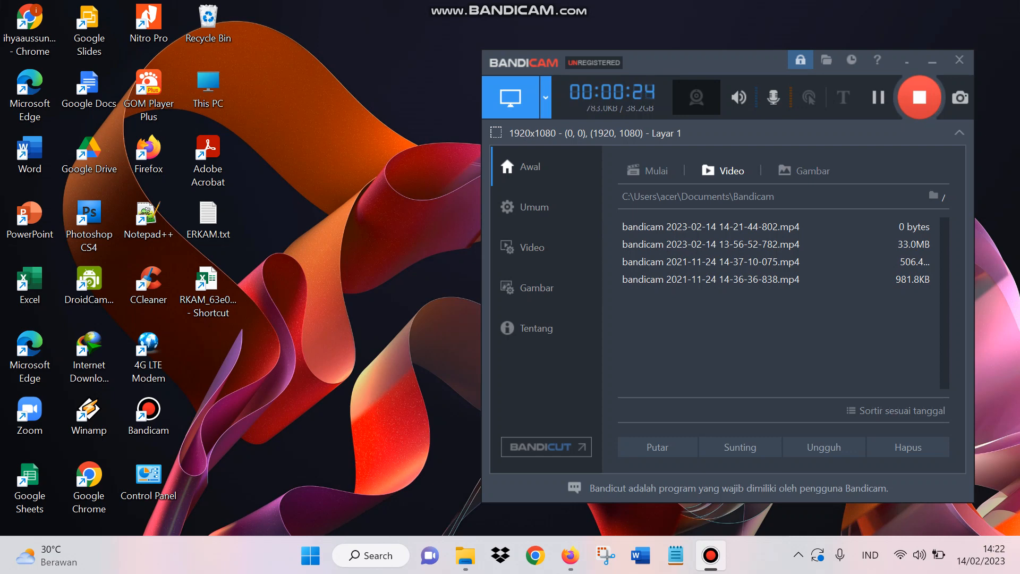
# Step: Open the RKAM Excel workbook from its desktop shortcut
pyautogui.moveTo(271, 270); pyautogui.dragTo(177, 380)
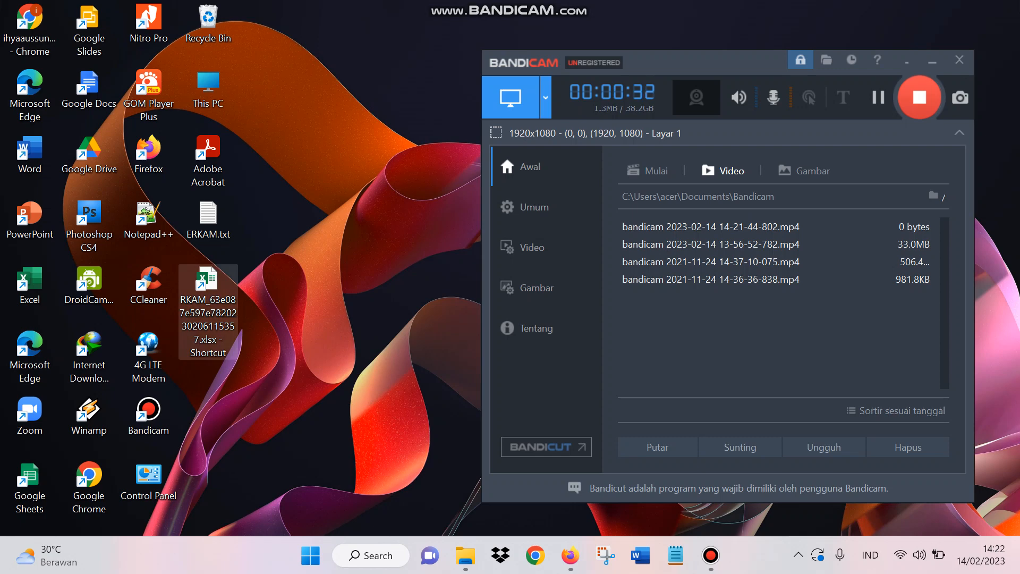
pyautogui.press('Return')
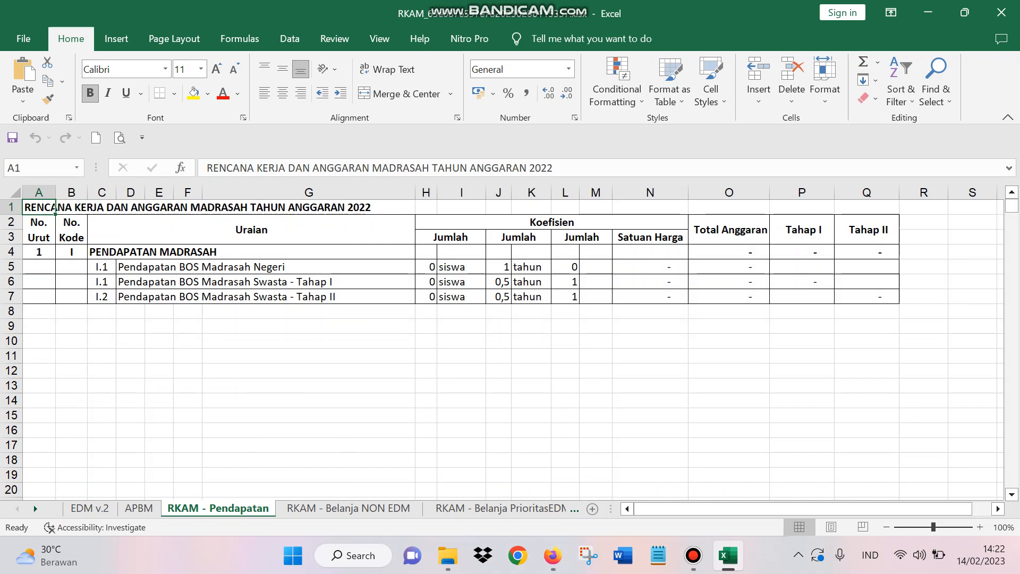
# Step: Set the Satuan Harga for Pendapatan BOS Madrasah Swasta - Tahap I to 1.530.000 on the RKAM - Pendapatan sheet
pyautogui.click(426, 282)
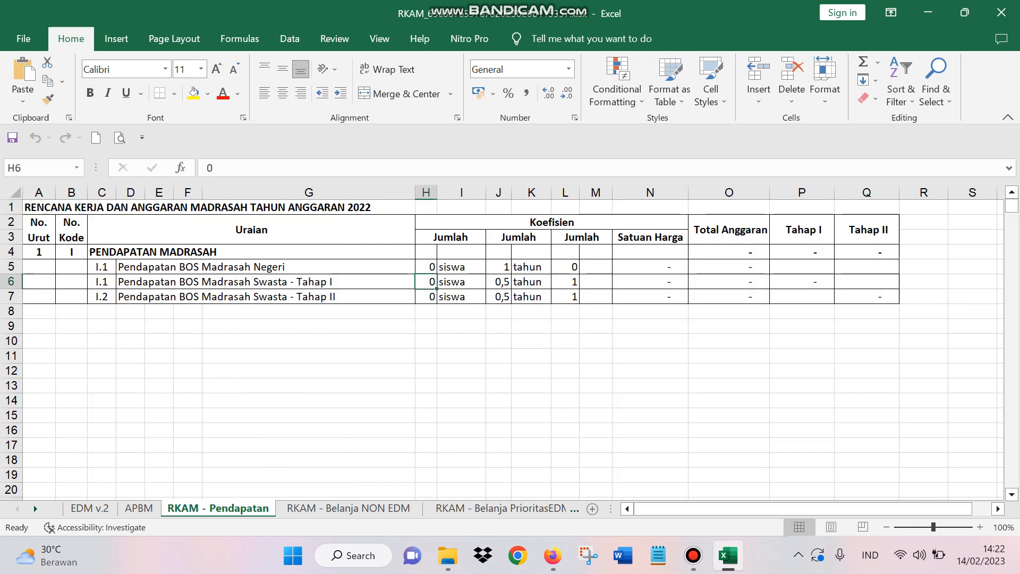
pyautogui.click(650, 282)
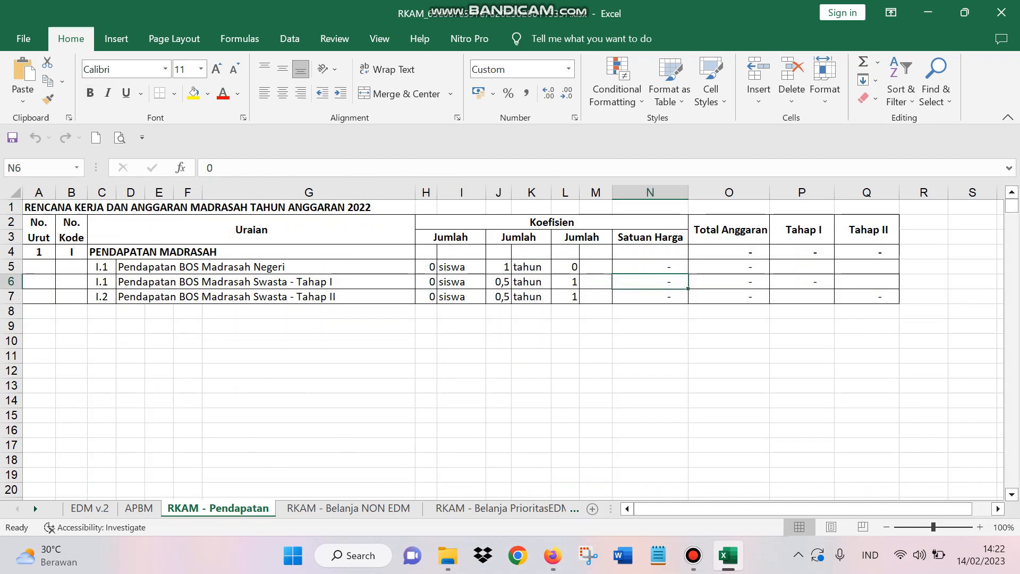
pyautogui.click(650, 297)
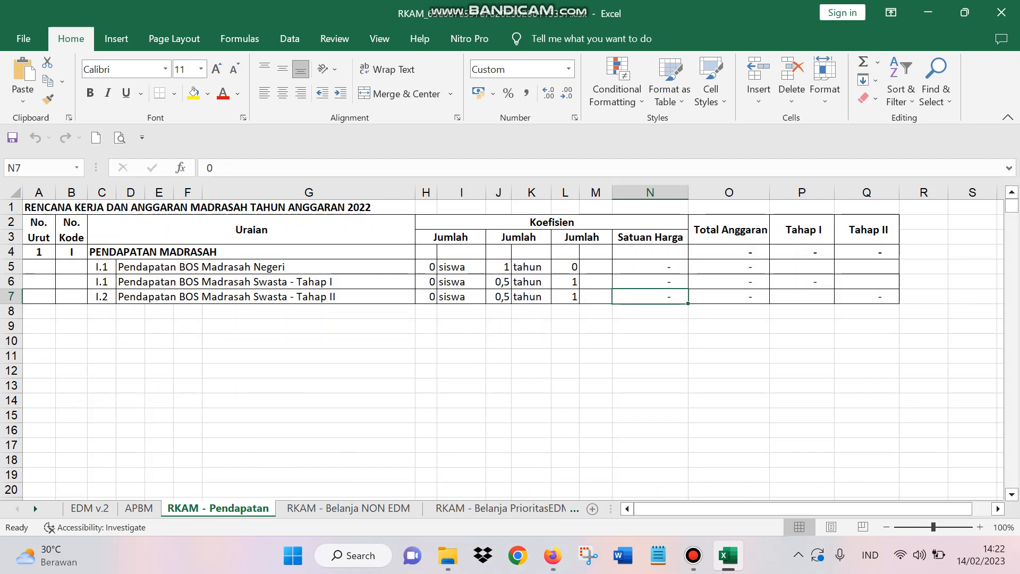
pyautogui.click(650, 282)
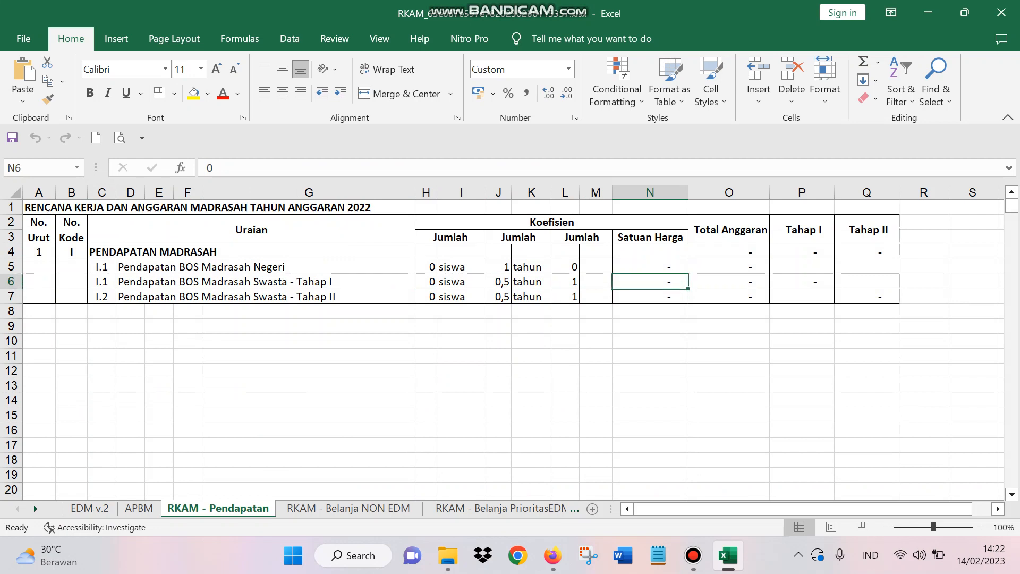
pyautogui.write('1')
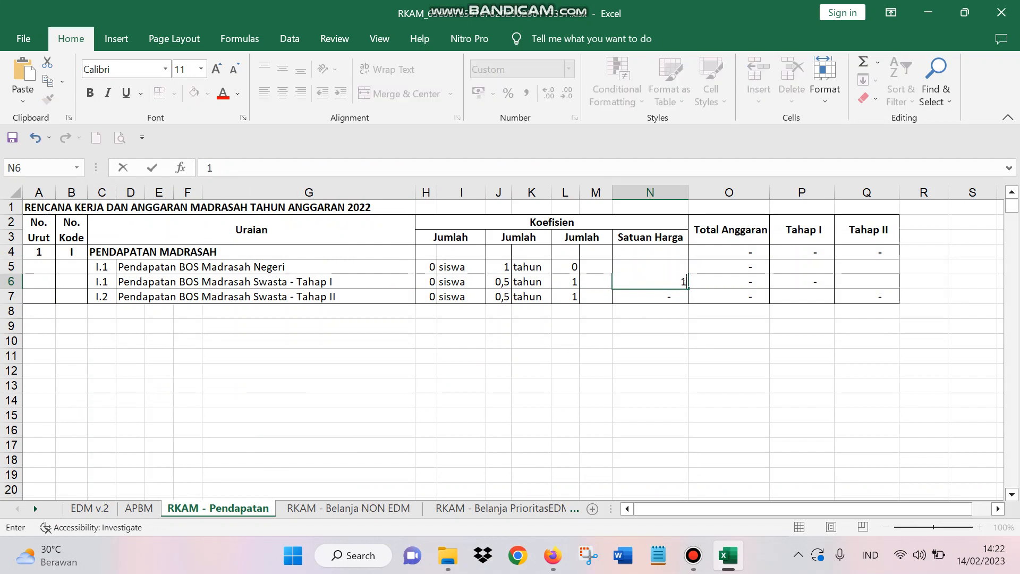
pyautogui.write('.530.000')
pyautogui.press('Return')
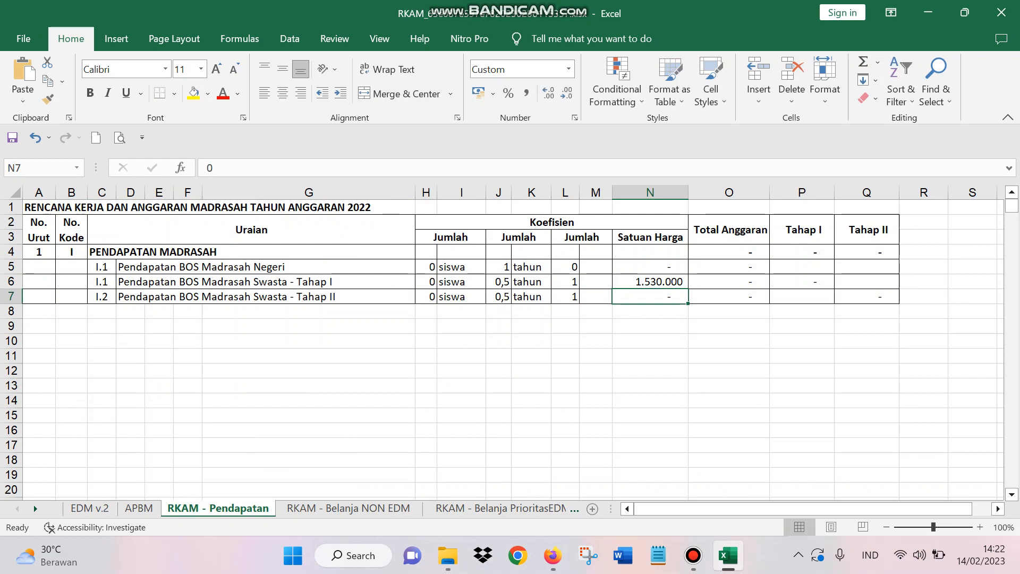
# Step: Enter 10 siswa as the student count for both the Tahap I and Tahap II BOS Madrasah Swasta income rows
pyautogui.click(426, 282)
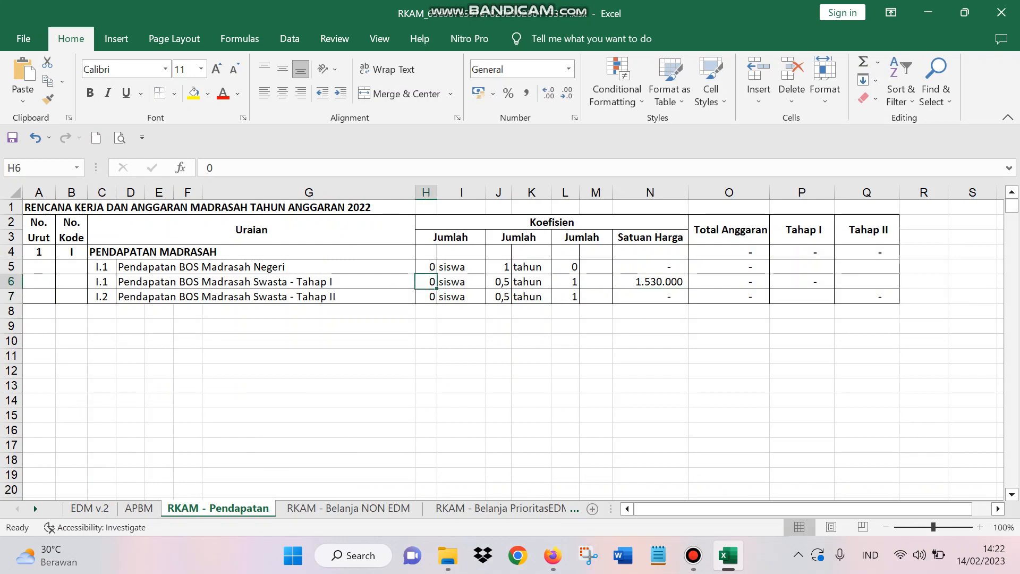
pyautogui.write('10')
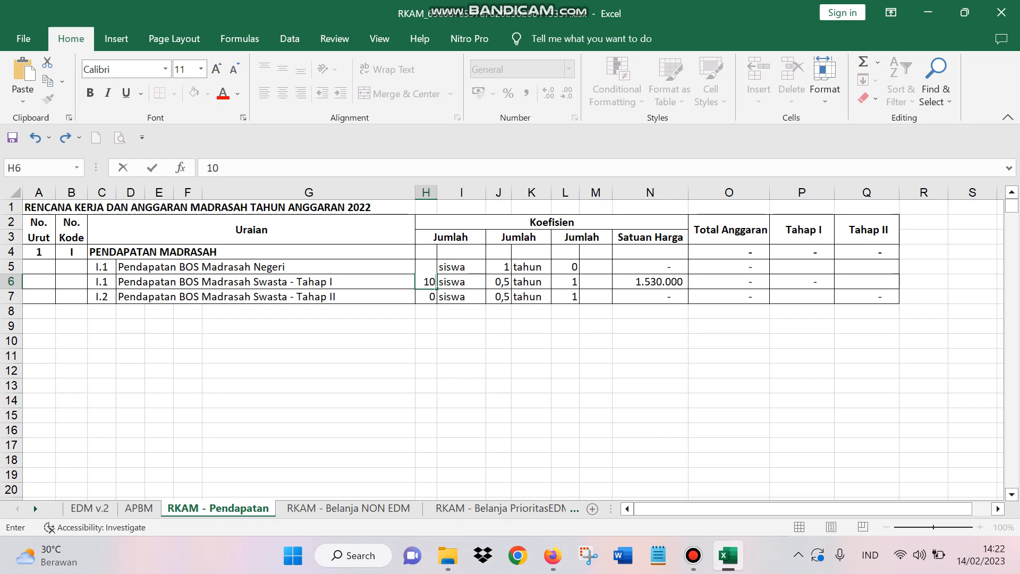
pyautogui.press('Return')
pyautogui.write('10')
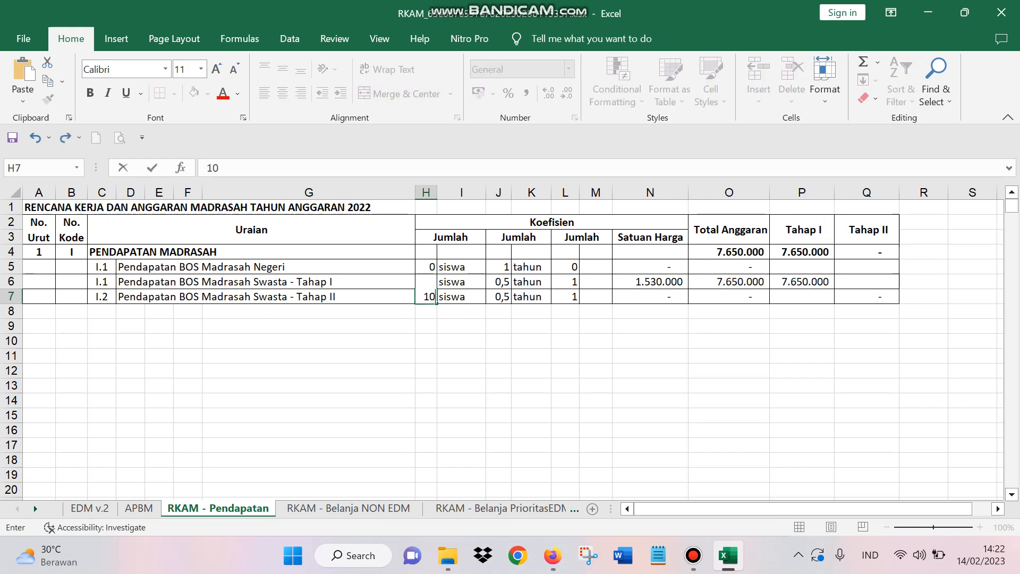
# Step: Set the Satuan Harga for Pendapatan BOS Madrasah Swasta - Tahap II to 1530000
pyautogui.click(650, 297)
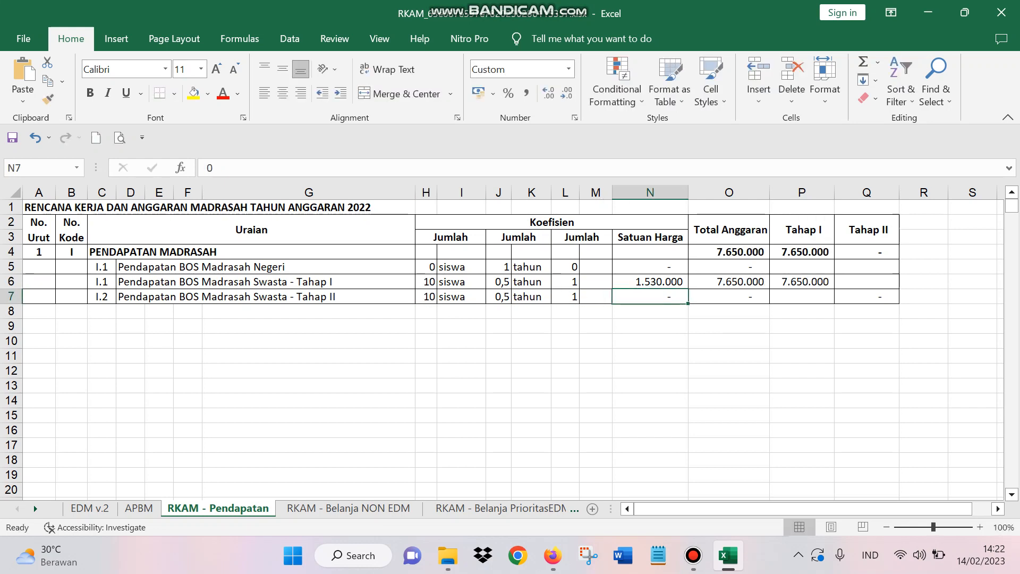
pyautogui.write('153')
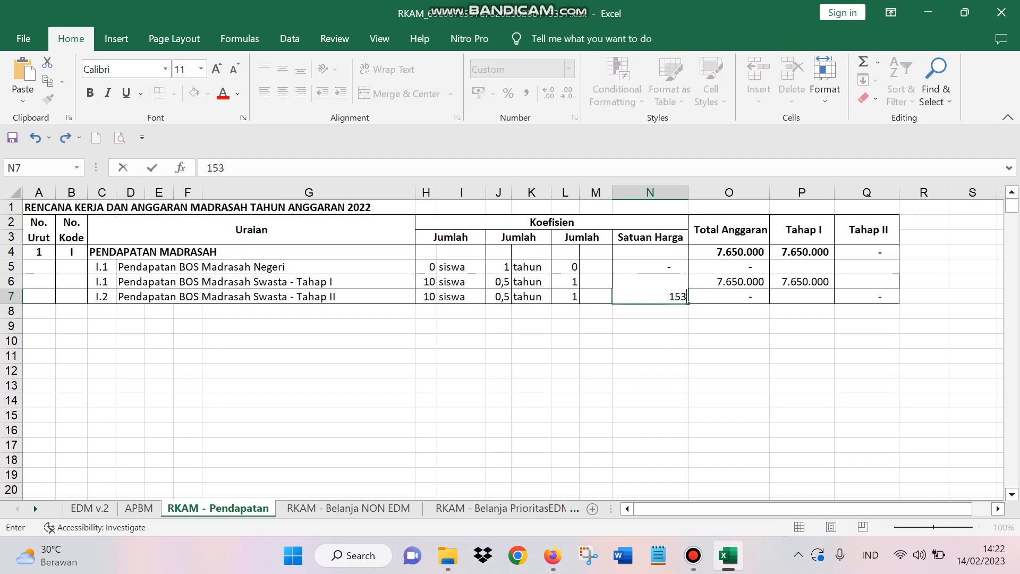
pyautogui.write('0000')
pyautogui.press('Return')
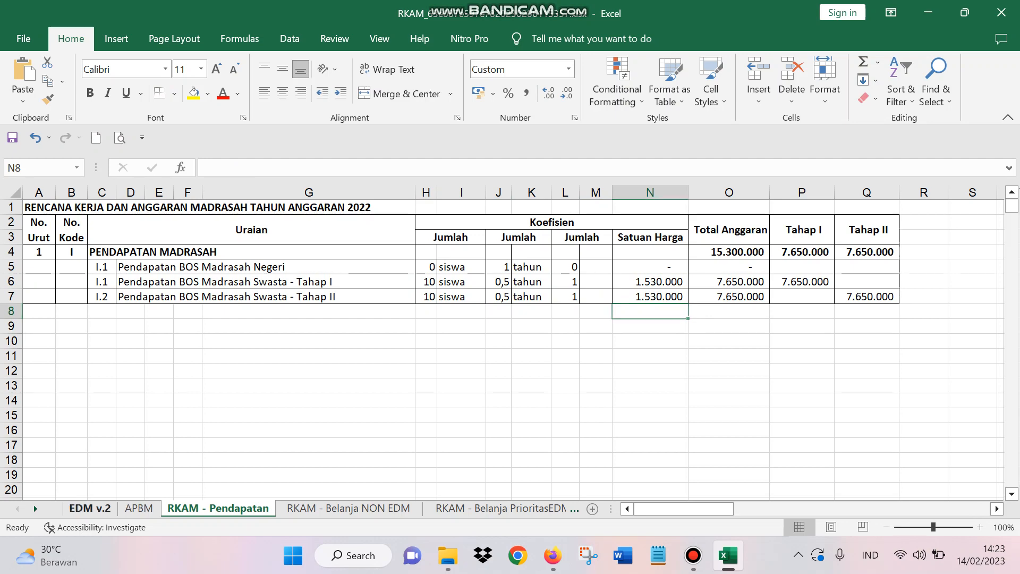
# Step: Examine the EDM v.2 and RKAM - Belanja PrioritasEDM sheets and the Kode, SNP and Kegiatan columns of RKAM - Belanja NON EDM
pyautogui.click(90, 507)
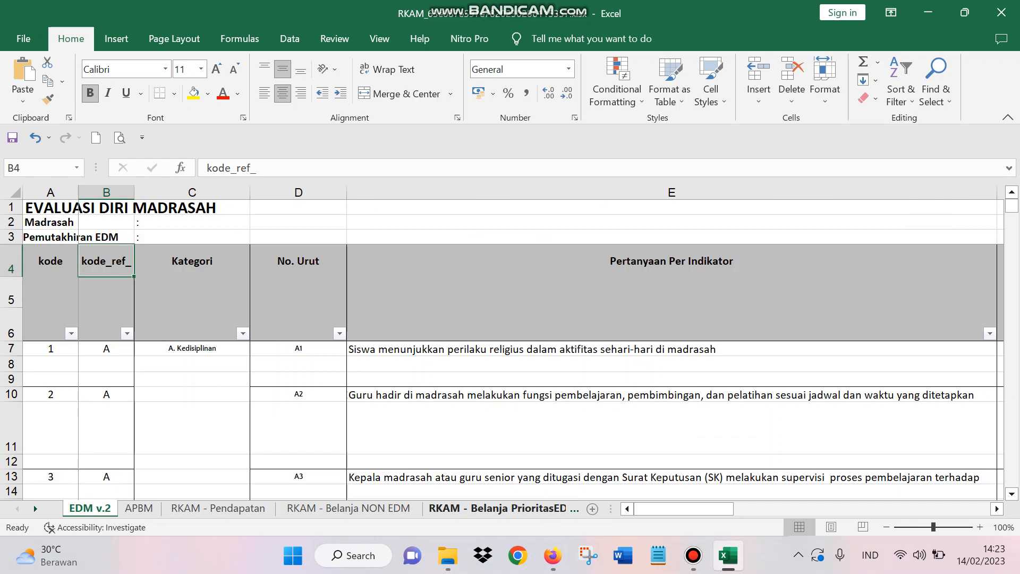
pyautogui.click(497, 508)
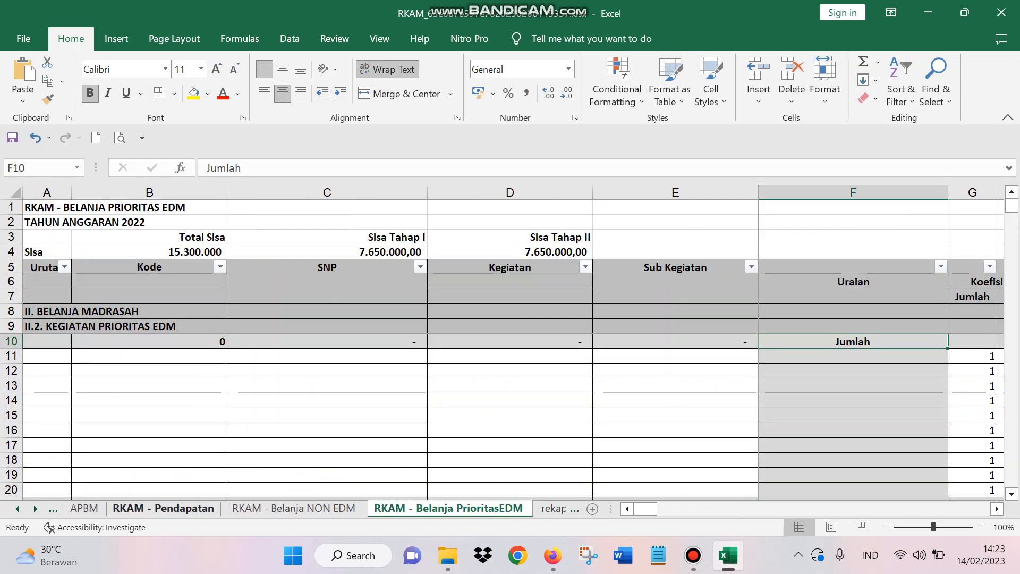
pyautogui.click(53, 509)
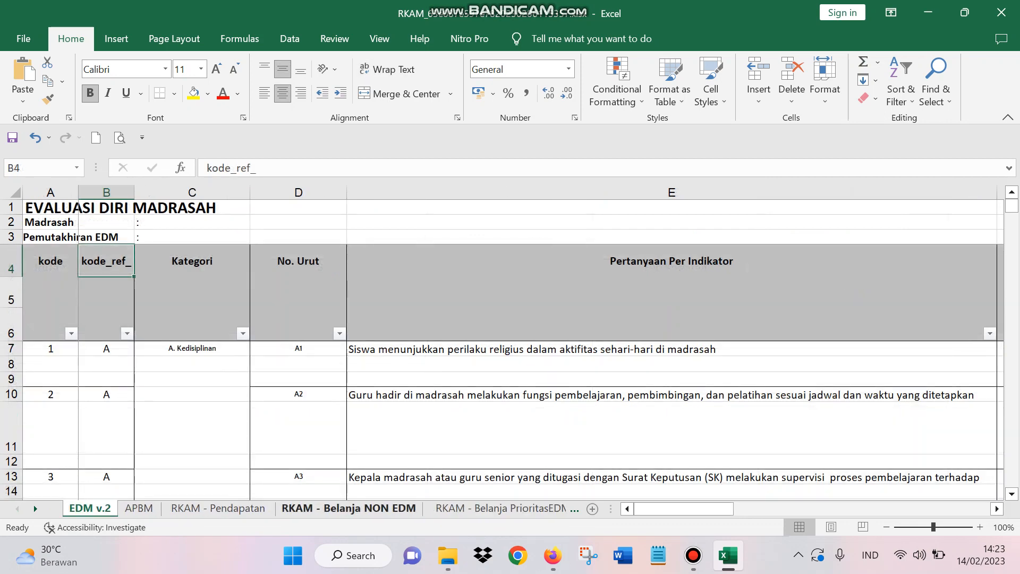
pyautogui.click(348, 509)
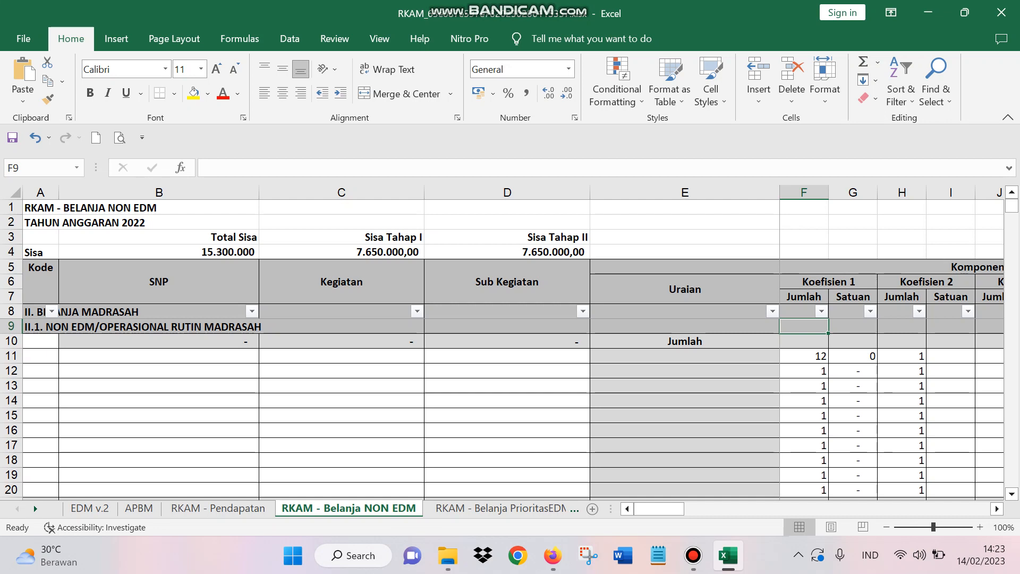
pyautogui.click(158, 400)
pyautogui.click(342, 400)
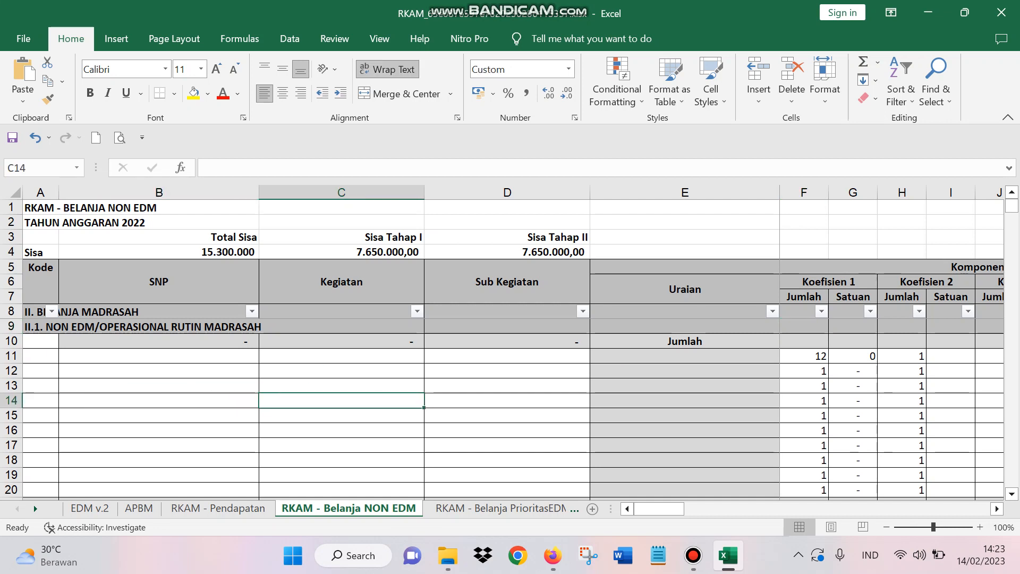
pyautogui.click(41, 341)
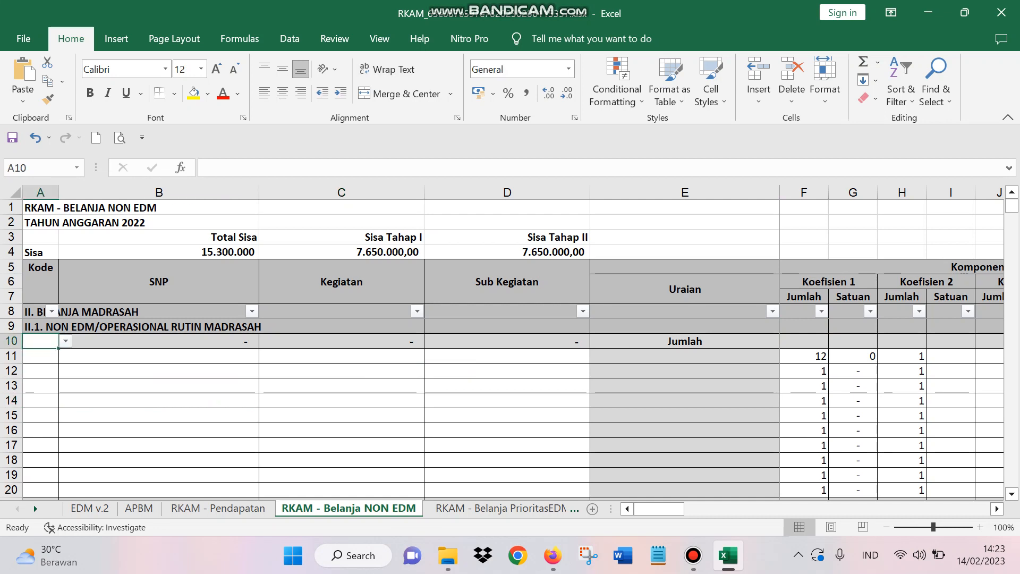
pyautogui.click(159, 386)
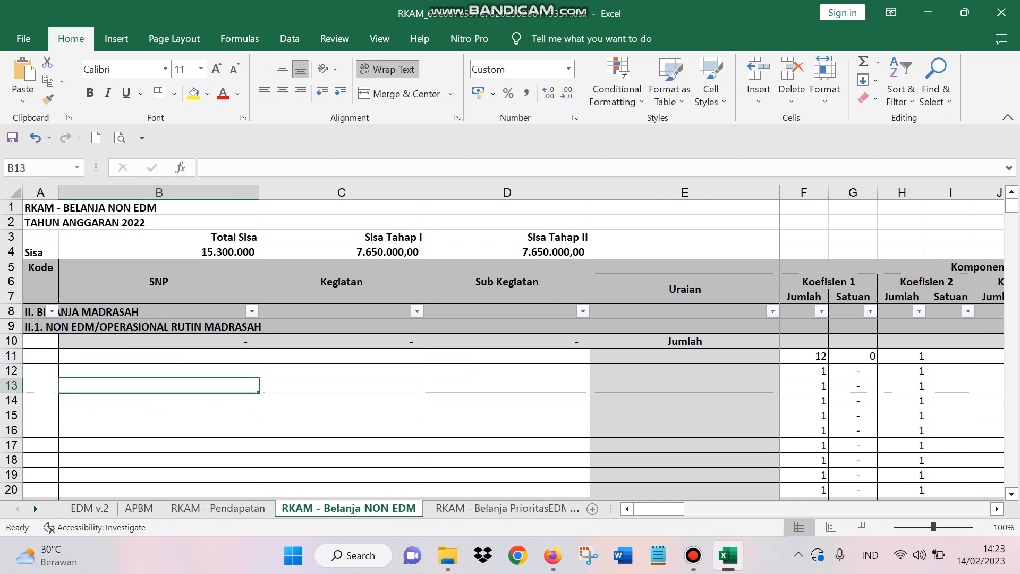
pyautogui.click(40, 341)
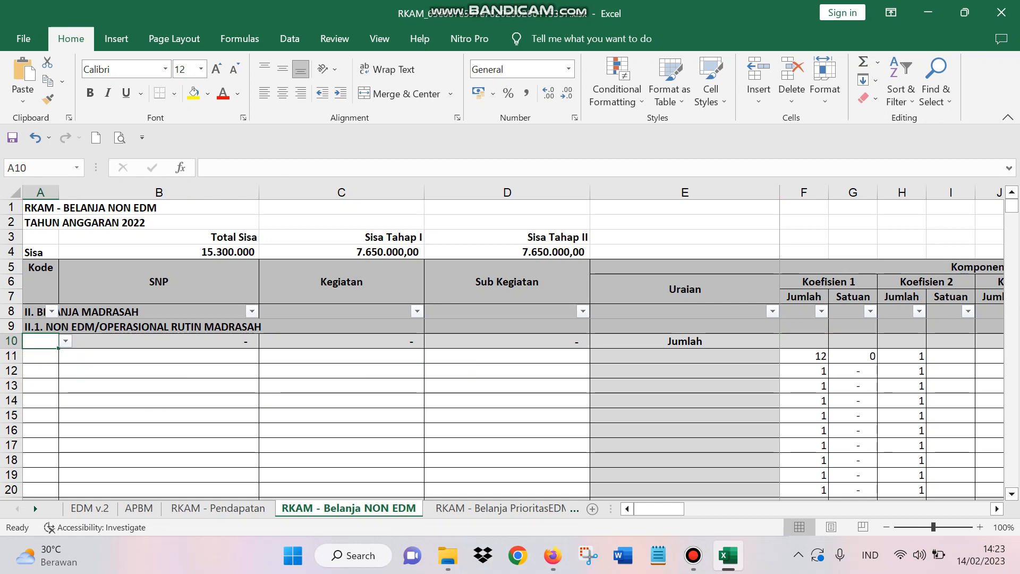
# Step: Examine the codes, SNP, kegiatan and sub_kegiatan entries on the daftar sub kegiatan sheet
pyautogui.moveTo(610, 509); pyautogui.dragTo(915, 509)
pyautogui.click(863, 508)
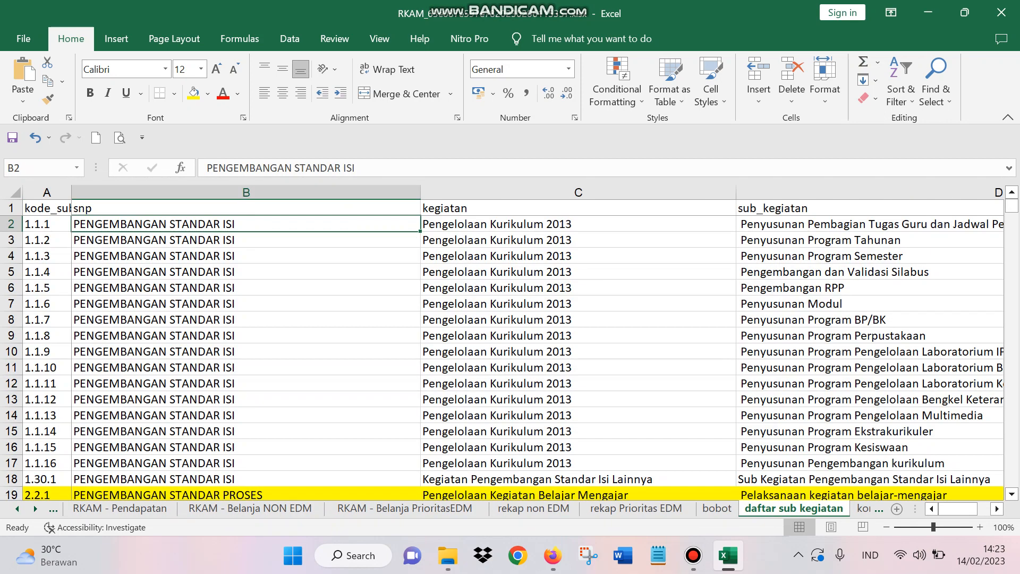
pyautogui.scroll(-2, 510, 351)
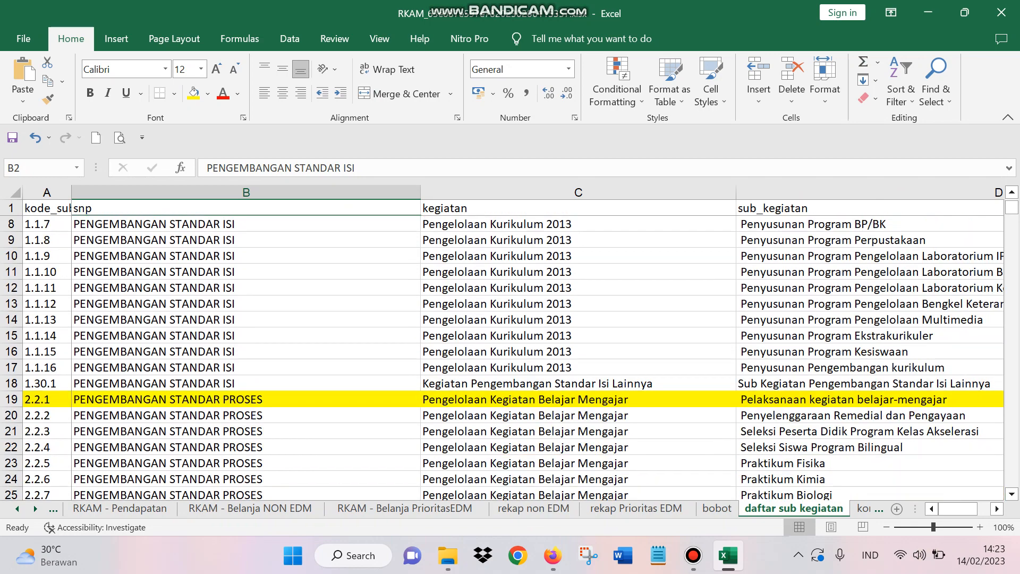
pyautogui.scroll(2, 510, 350)
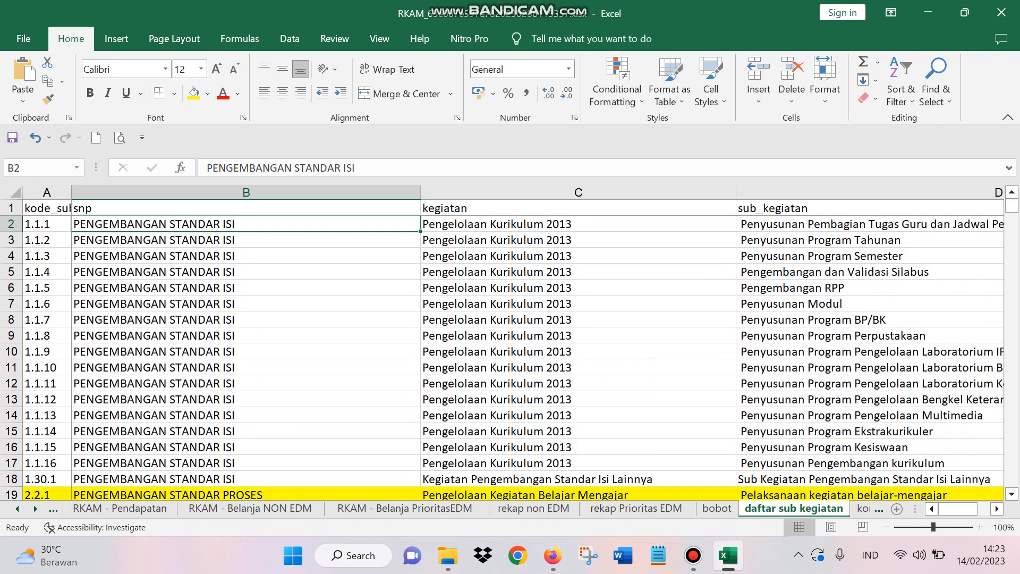
pyautogui.click(869, 192)
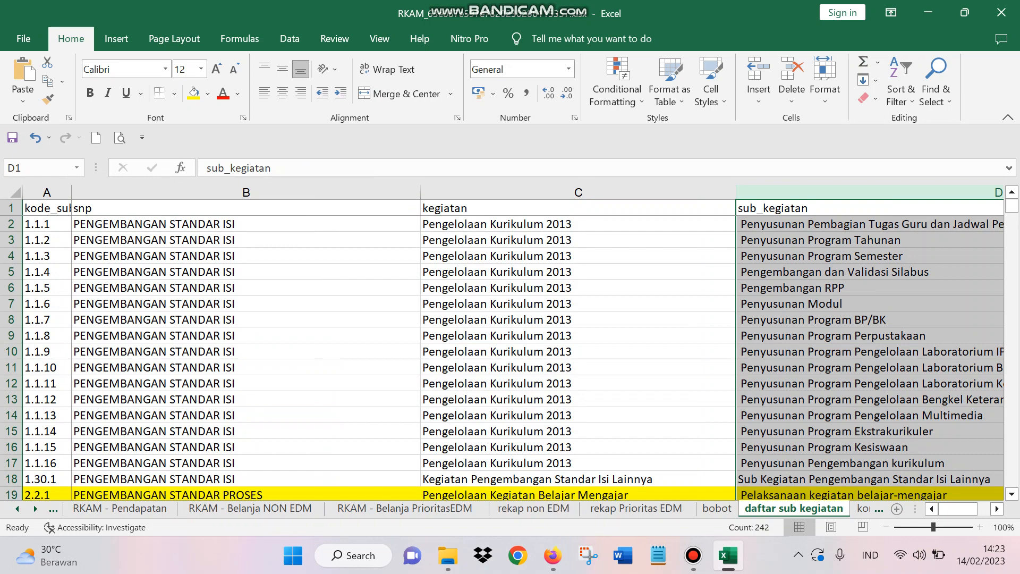
pyautogui.scroll(-6, 510, 351)
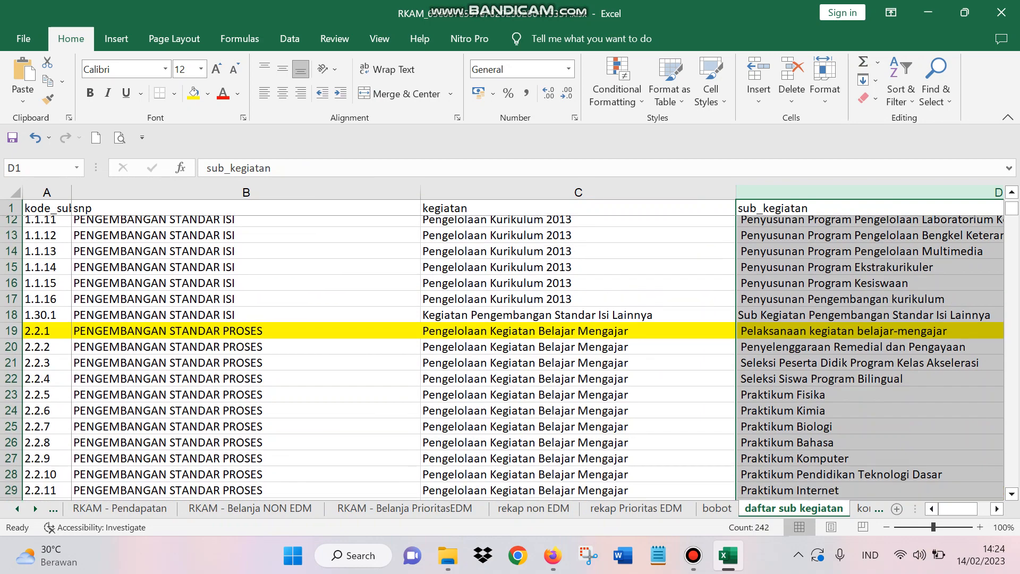
pyautogui.scroll(1, 510, 350)
pyautogui.scroll(5, 510, 350)
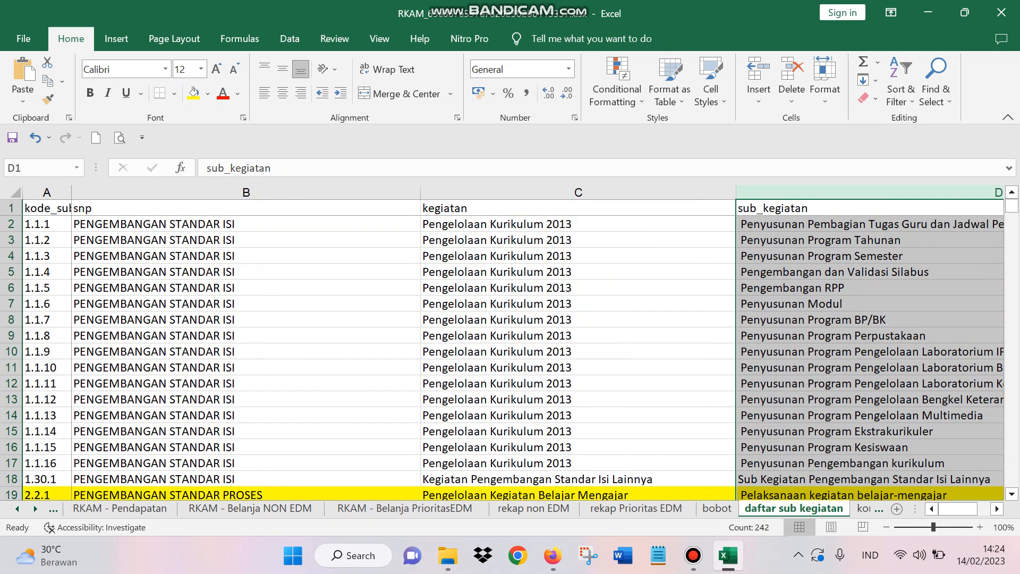
# Step: Search the sub_kegiatan column of the daftar sub kegiatan sheet for "daya" and step through the matches
pyautogui.click(869, 193)
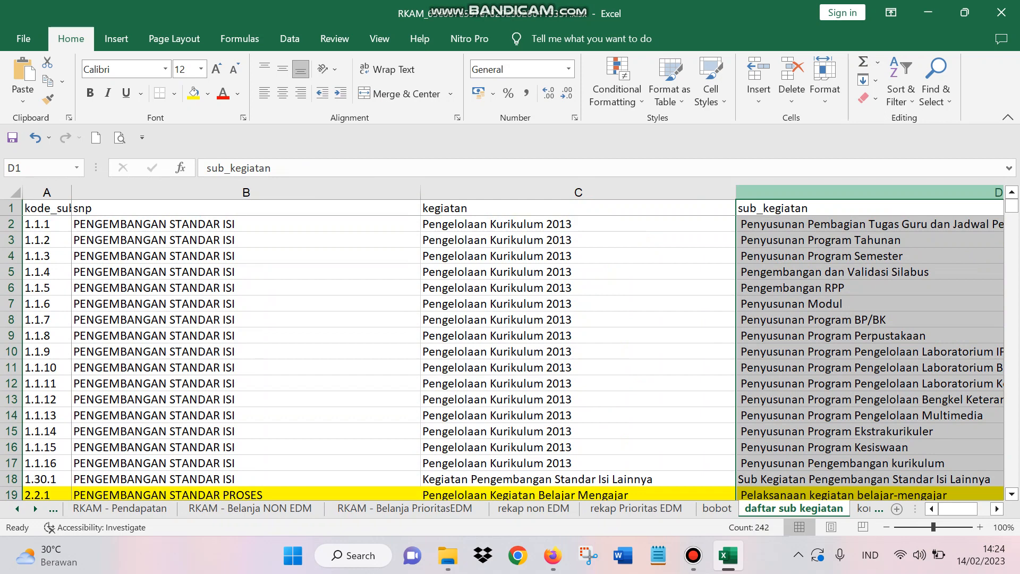
pyautogui.hotkey('ctrl', 'f')
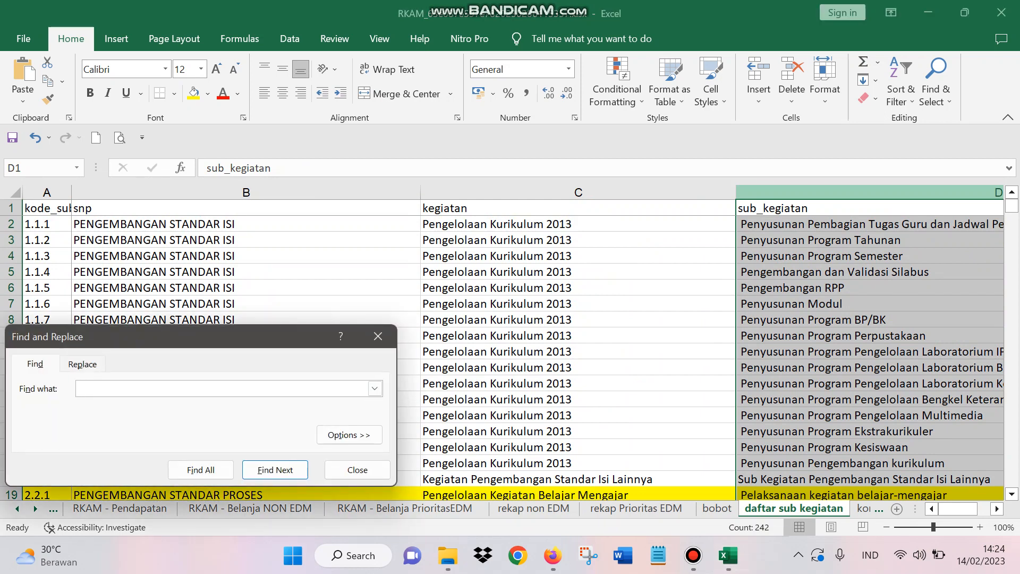
pyautogui.write('daya')
pyautogui.press('Return')
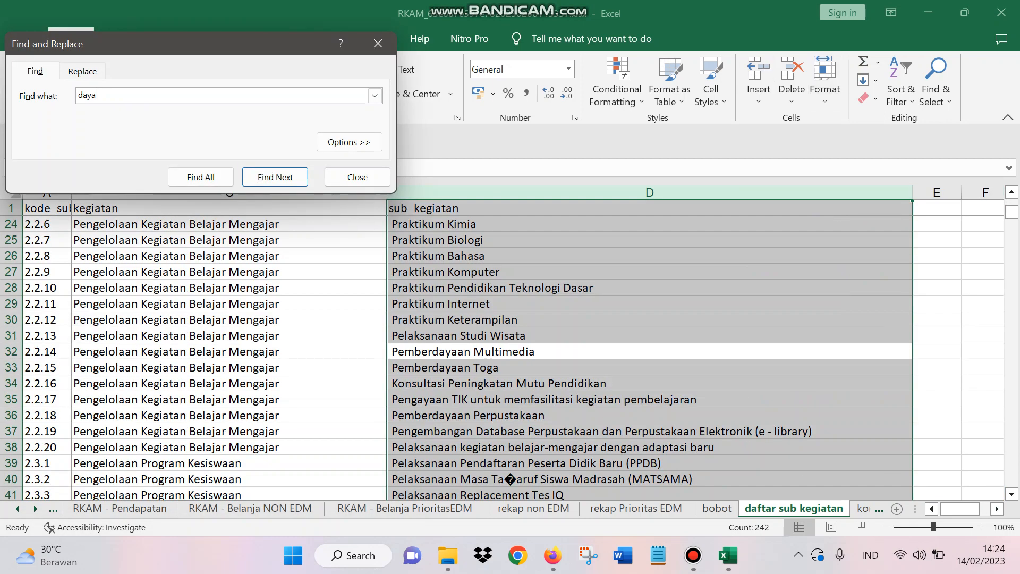
pyautogui.press('Return')
pyautogui.press('Return')
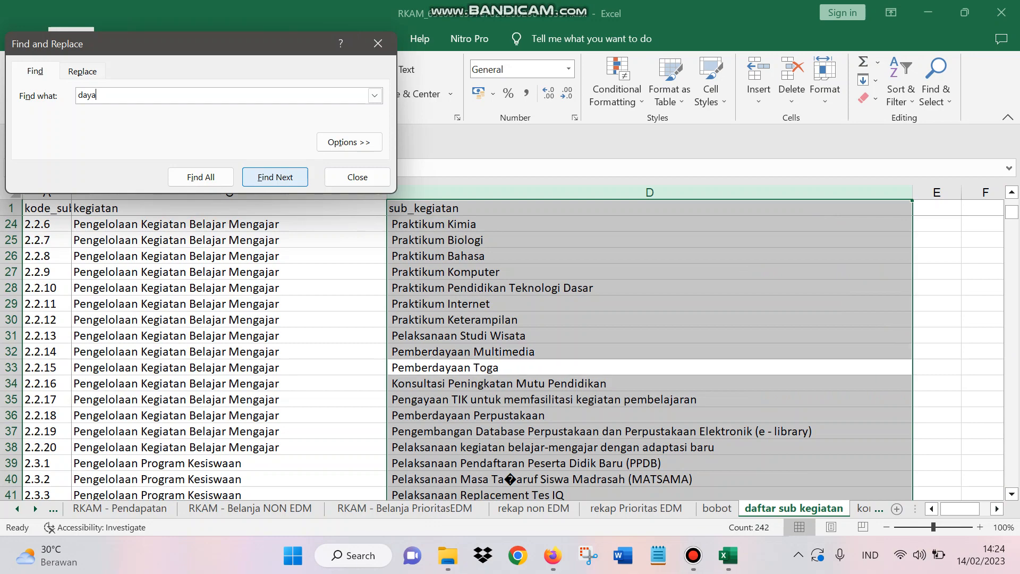
pyautogui.press('Return')
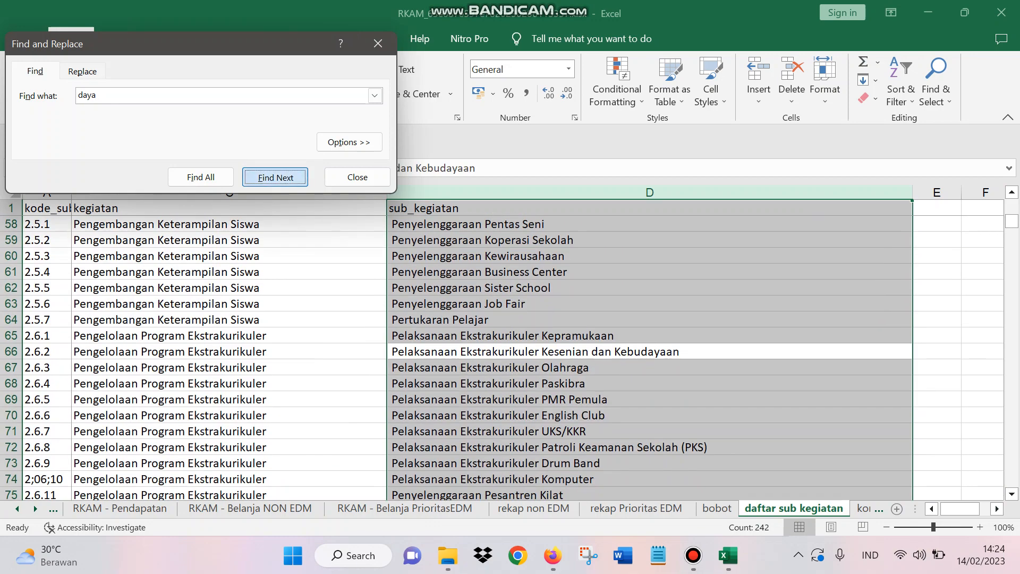
pyautogui.press('Return')
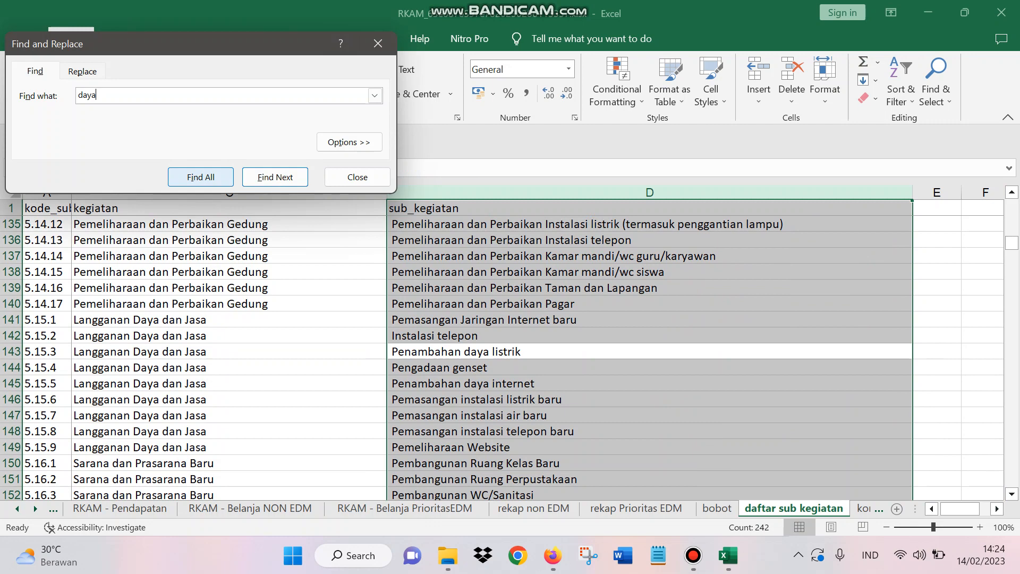
pyautogui.click(275, 177)
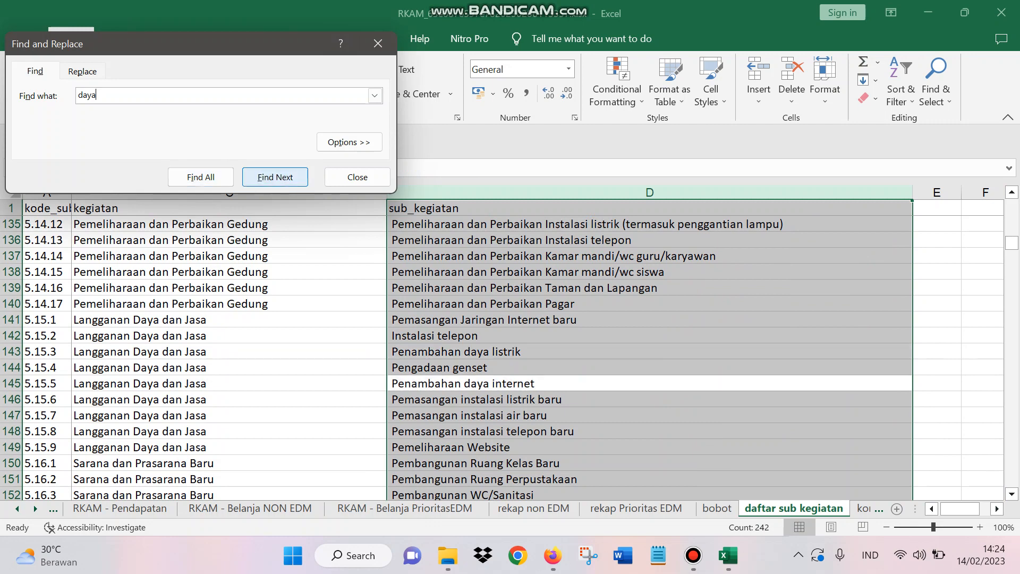
pyautogui.click(276, 176)
pyautogui.click(275, 177)
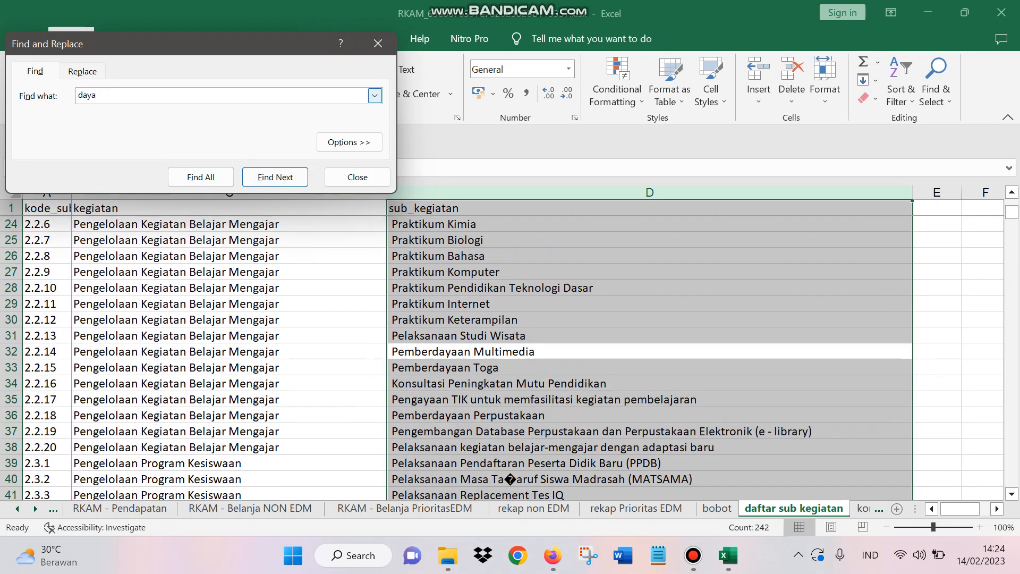
# Step: Search the sub_kegiatan column for "listrik", list all matches and go to the Pembayaran tagihan listrik entry
pyautogui.press('BackSpace')
pyautogui.press('BackSpace')
pyautogui.press('BackSpace')
pyautogui.press('BackSpace')
pyautogui.write('listrik')
pyautogui.click(274, 177)
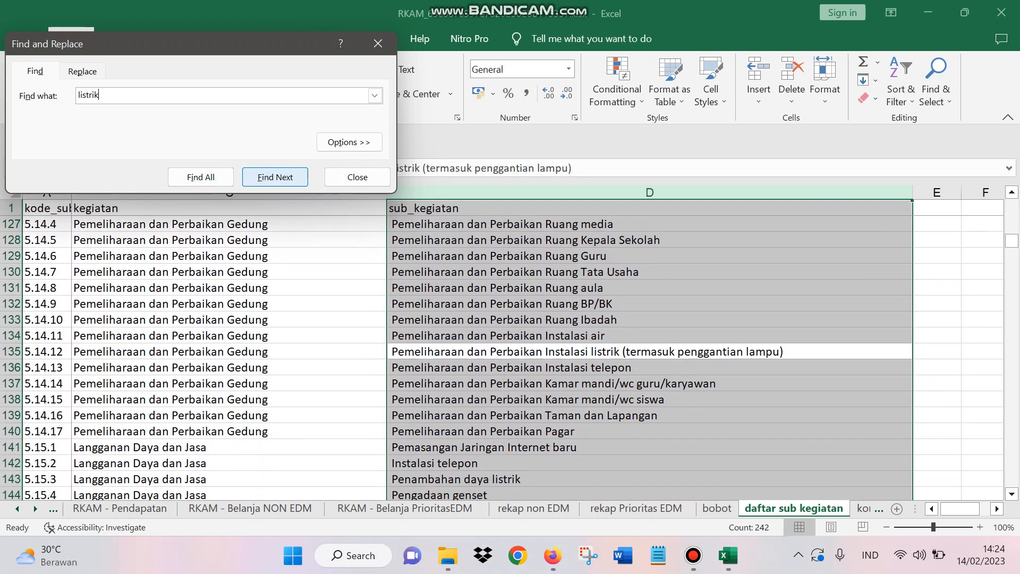
pyautogui.click(201, 177)
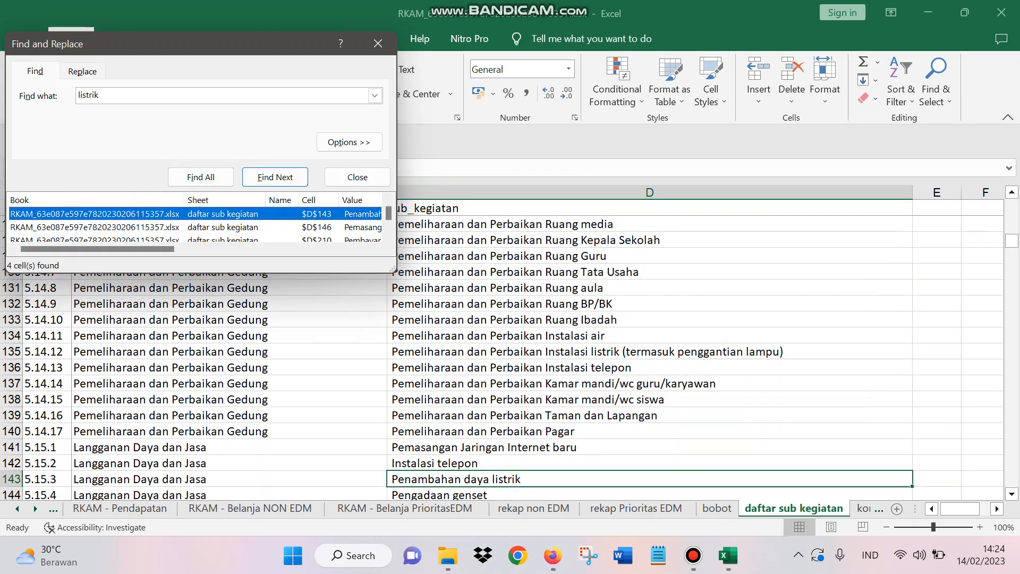
pyautogui.moveTo(393, 270); pyautogui.dragTo(796, 299)
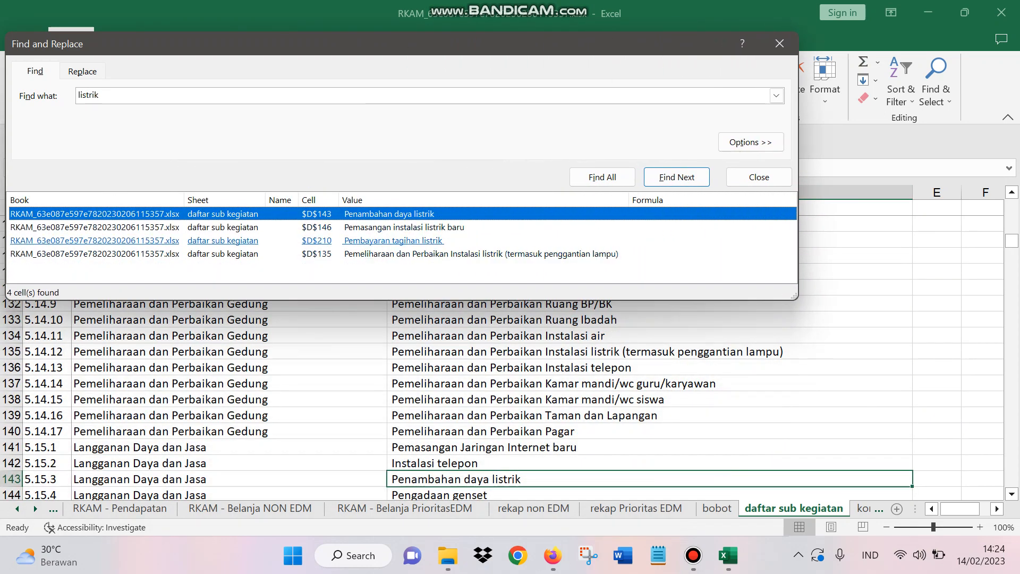
pyautogui.click(393, 240)
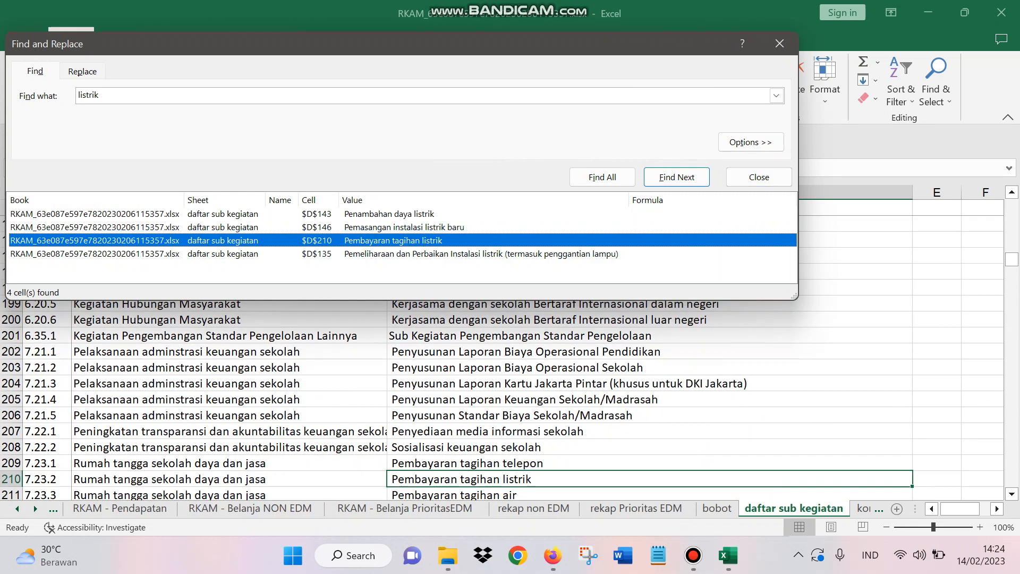
# Step: Copy the code 7.23.2 of Pembayaran tagihan listrik and close the search
pyautogui.click(47, 479)
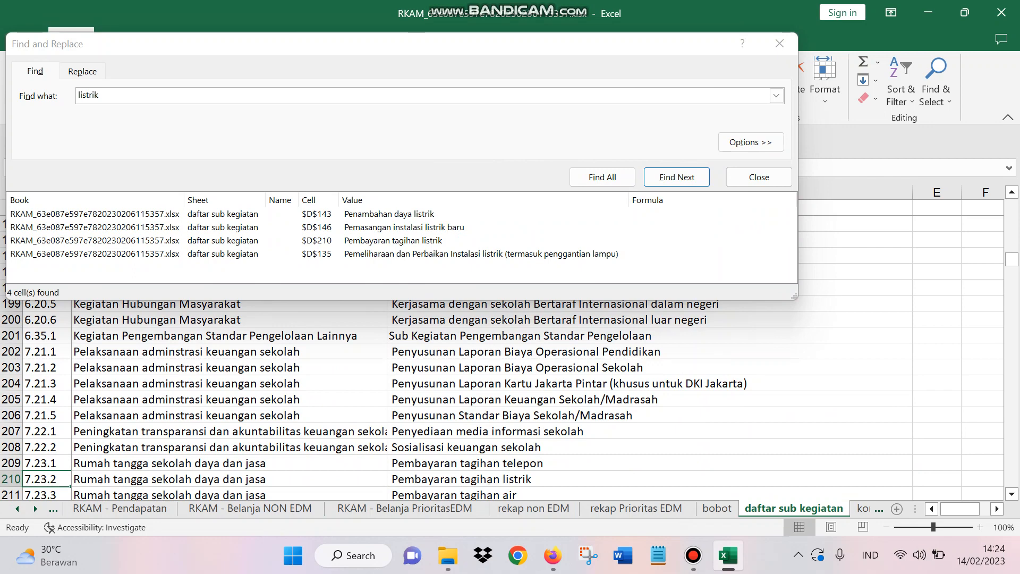
pyautogui.rightClick(47, 479)
pyautogui.click(90, 119)
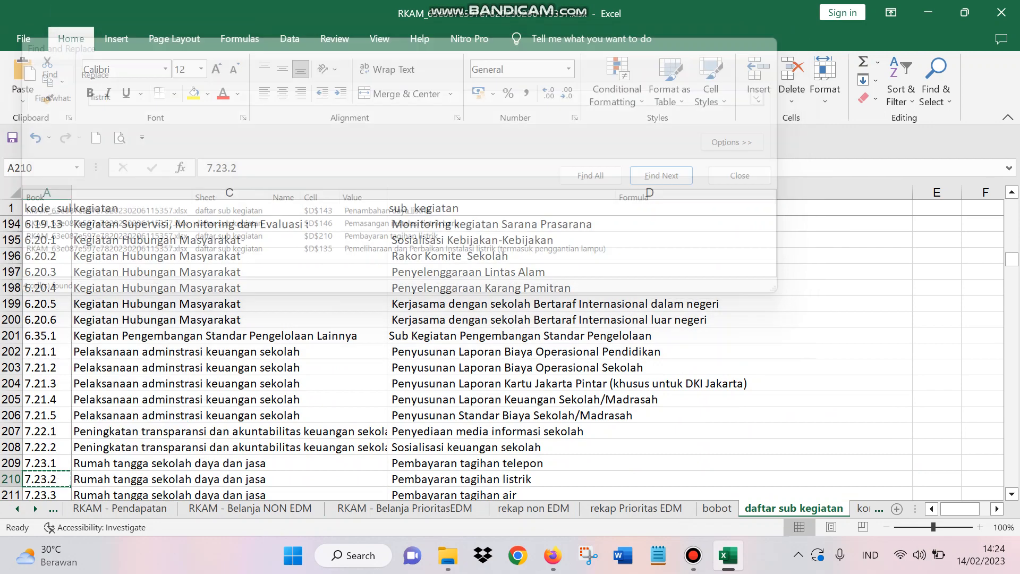
pyautogui.rightClick(38, 480)
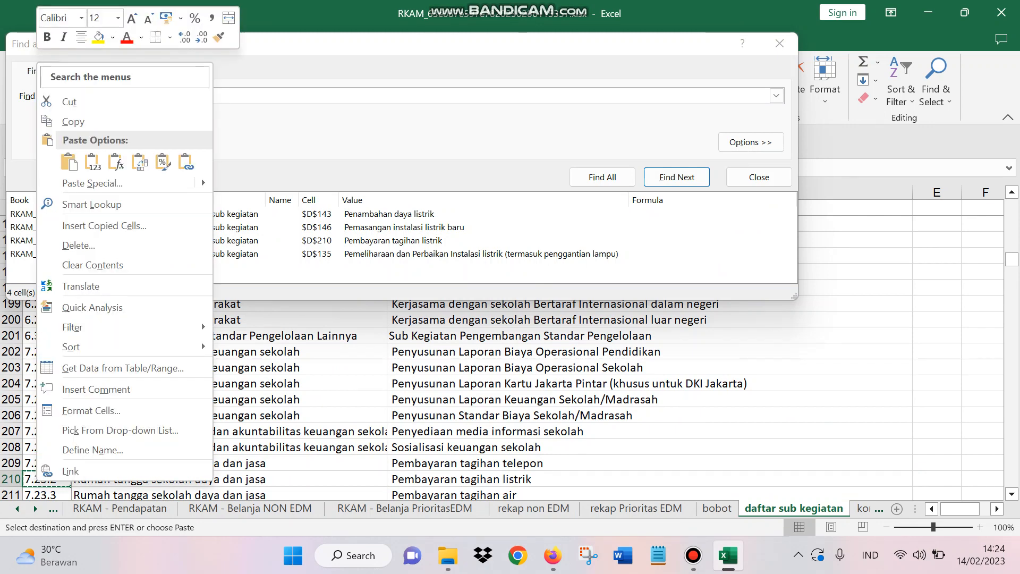
pyautogui.click(72, 121)
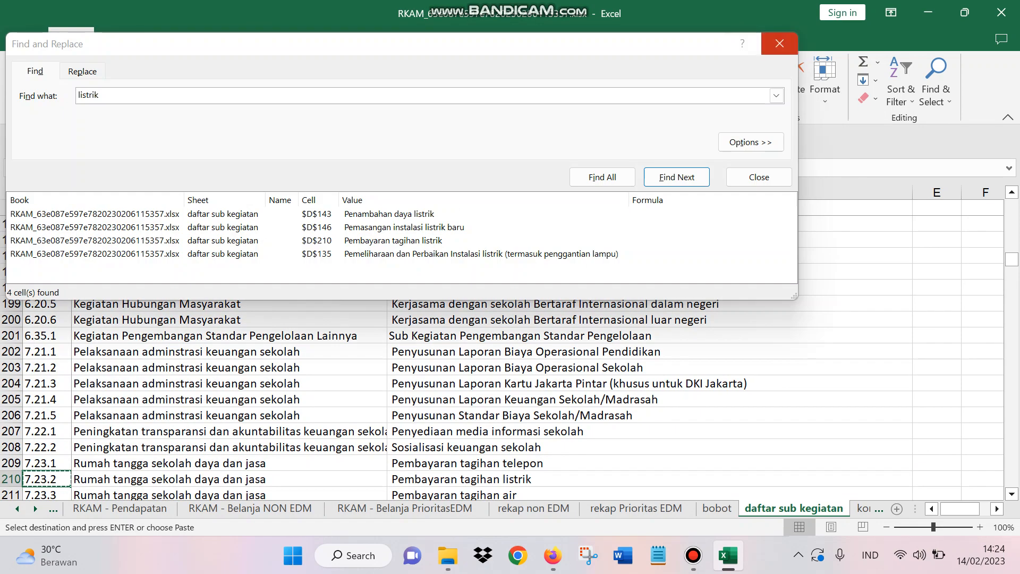
pyautogui.click(779, 43)
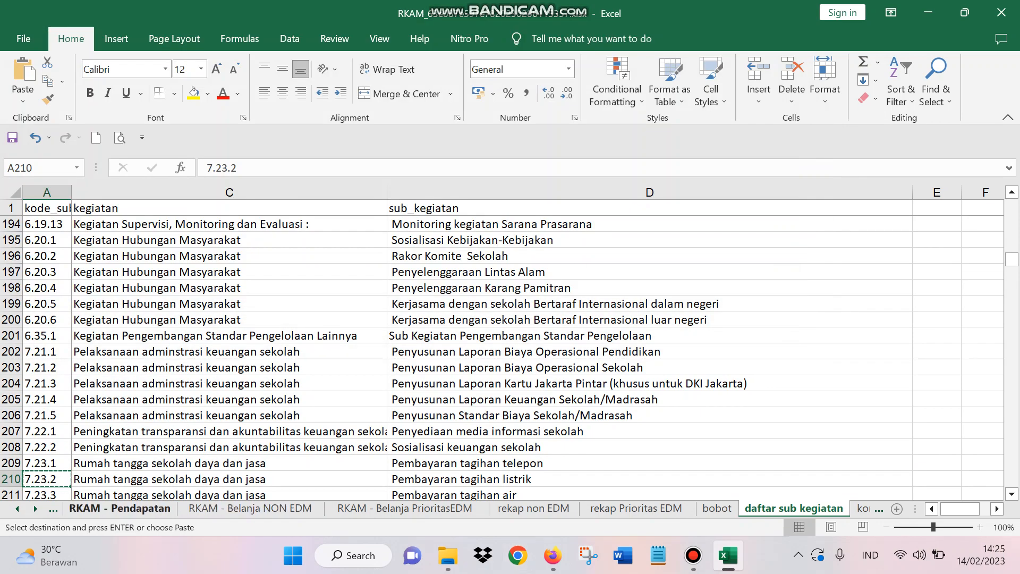
# Step: Paste the copied code 7.23.2 as a value into Kode cell A10 of the RKAM - Belanja NON EDM sheet
pyautogui.click(250, 508)
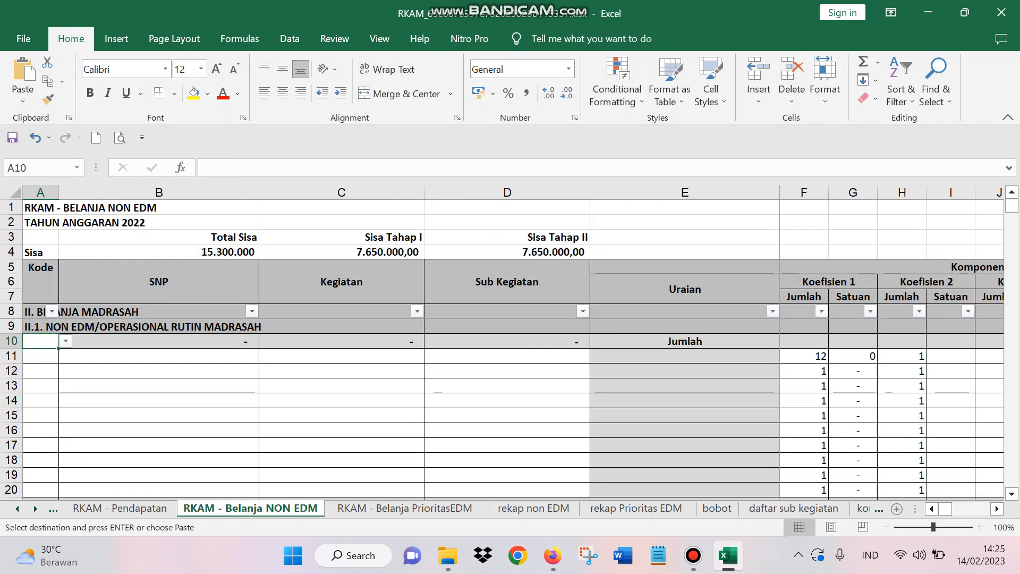
pyautogui.click(40, 371)
pyautogui.click(40, 341)
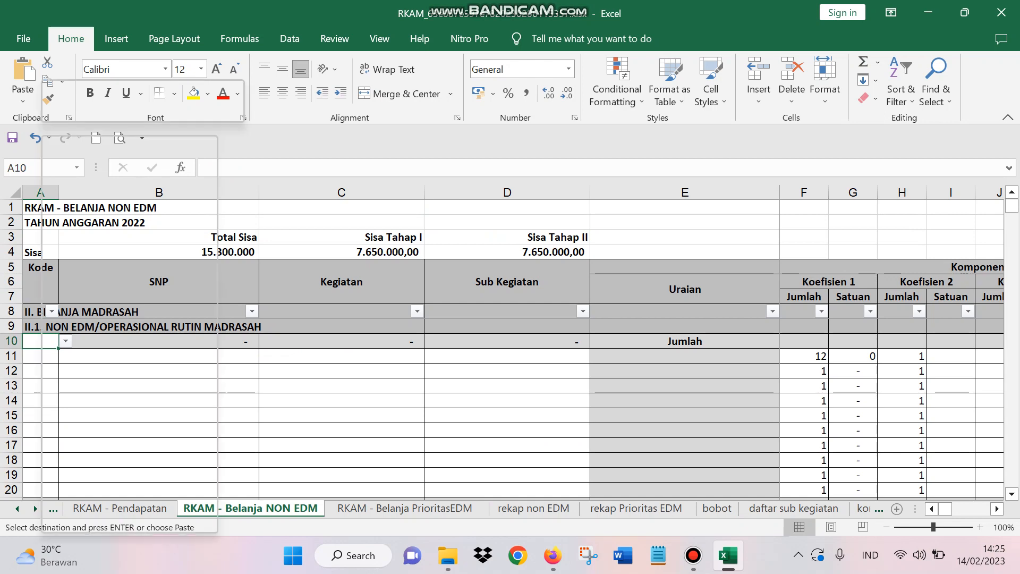
pyautogui.rightClick(42, 340)
pyautogui.click(96, 234)
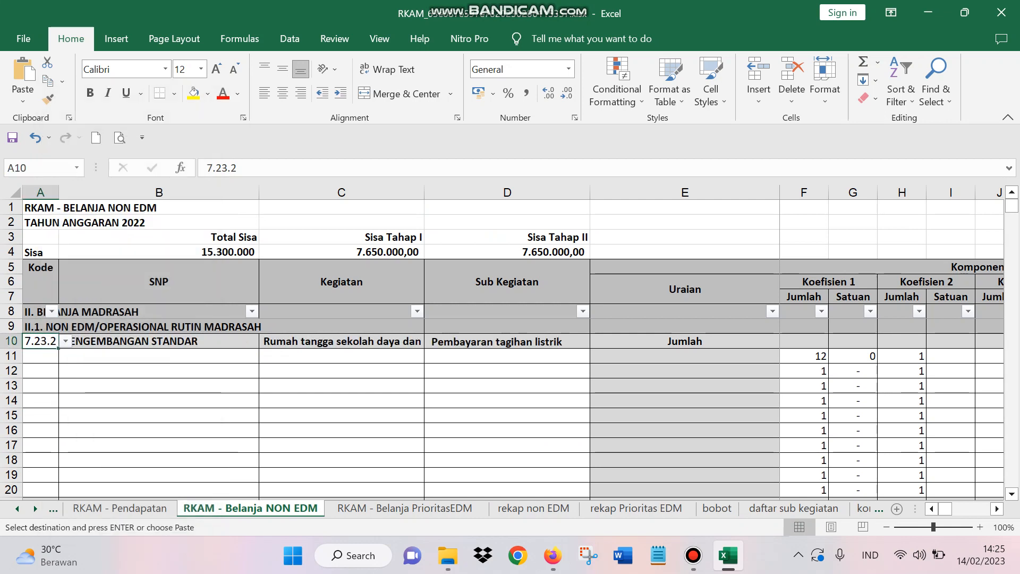
# Step: Check the Sub Kegiatan lookup in row 10 and the empty Uraian cell E11 beneath Jumlah
pyautogui.click(506, 341)
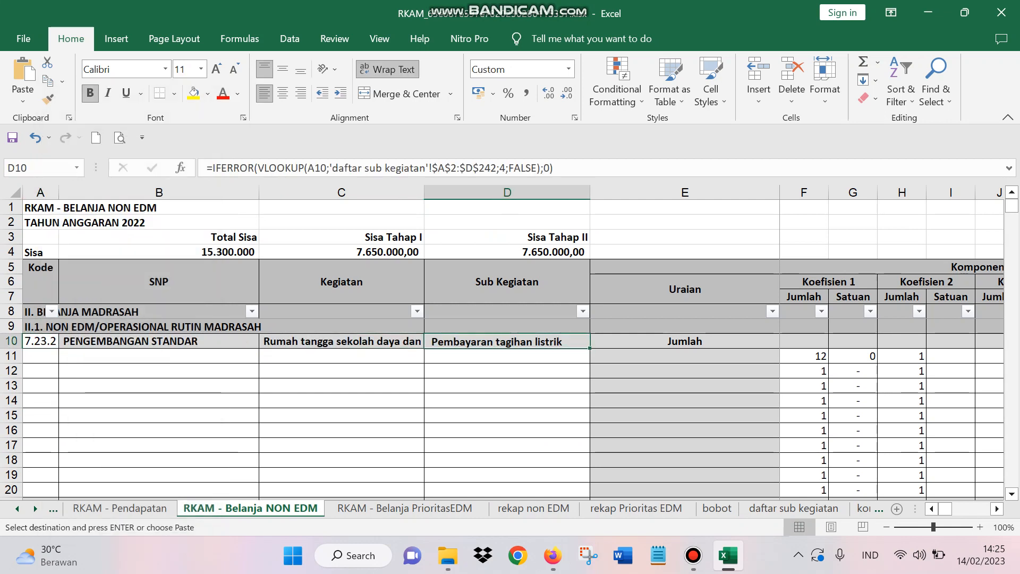
pyautogui.click(684, 356)
pyautogui.click(507, 400)
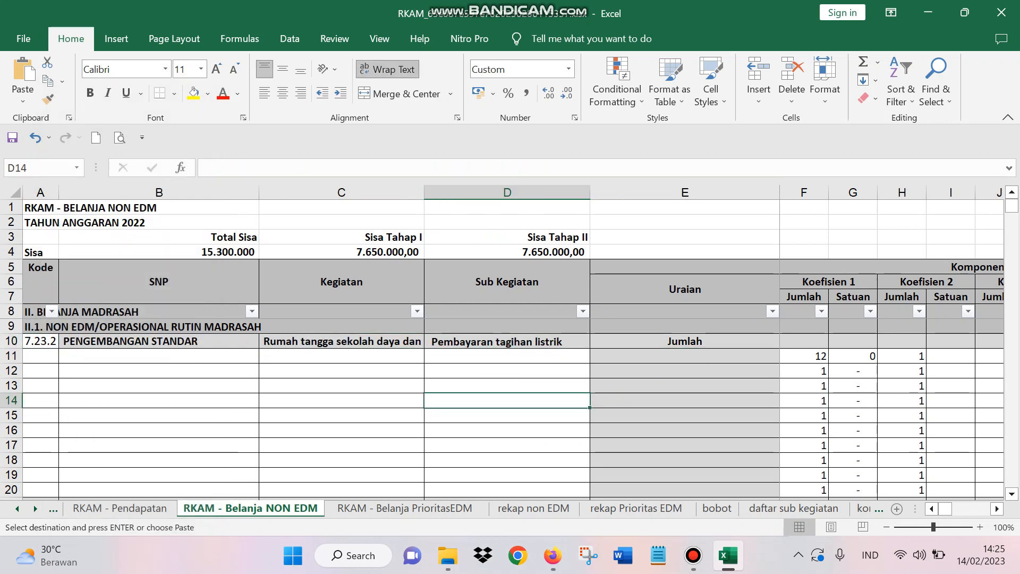
pyautogui.click(685, 357)
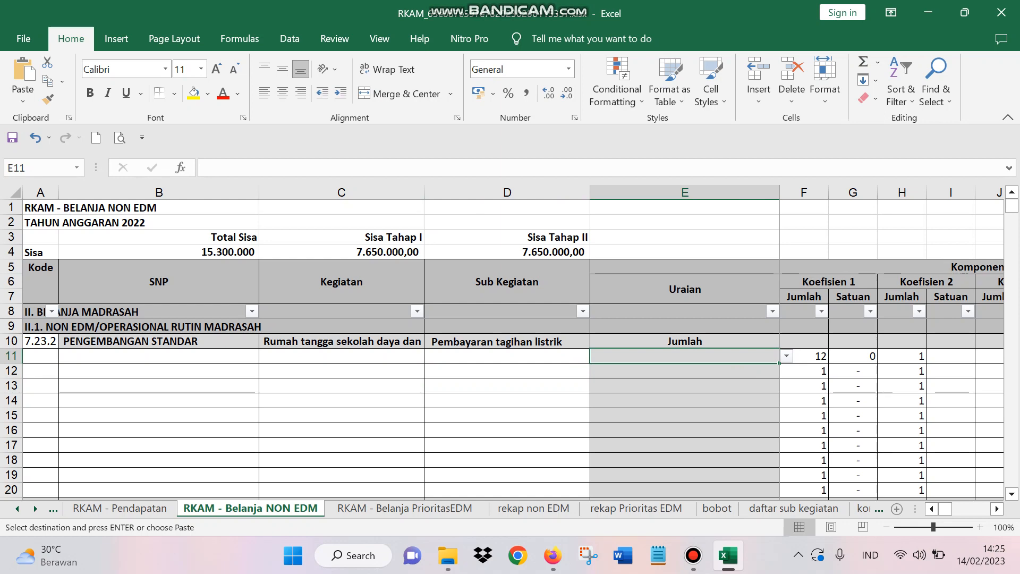
pyautogui.click(694, 555)
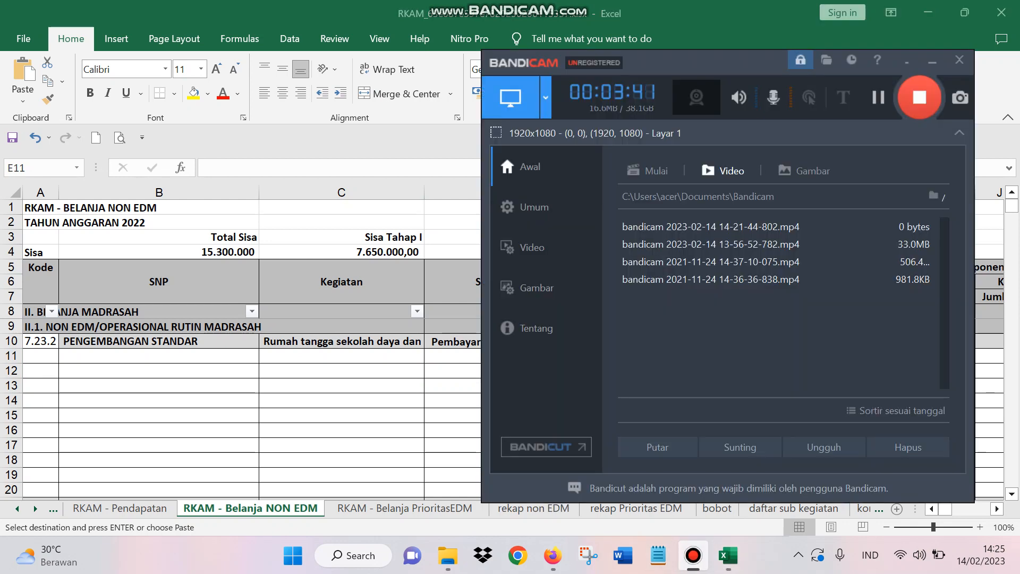
pyautogui.click(693, 555)
pyautogui.click(693, 555)
pyautogui.click(693, 555)
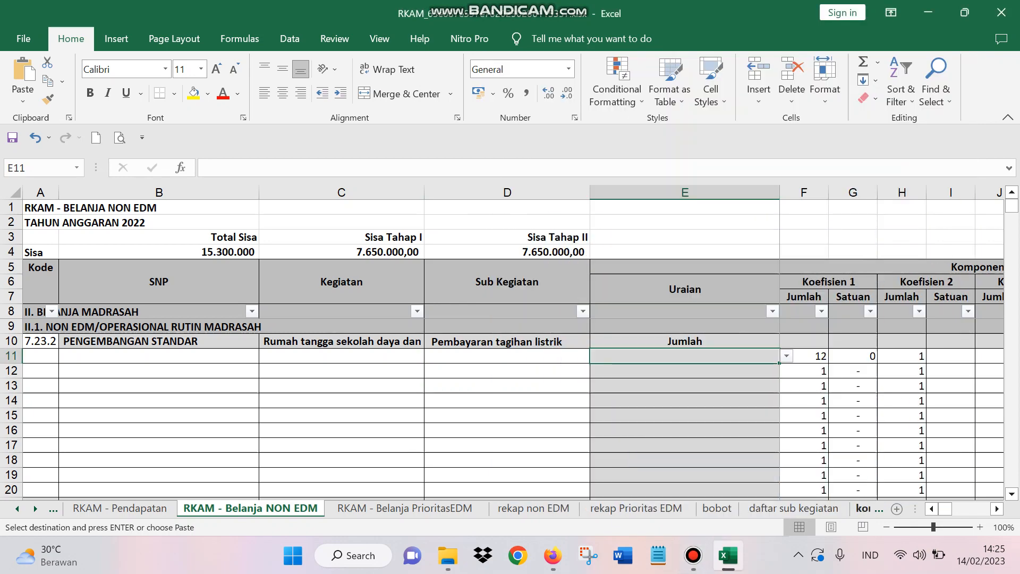
# Step: Search column A of the komponen sheet for "listrik", list all matches and go to the Listrik Pascabayar entry
pyautogui.click(684, 386)
pyautogui.click(863, 509)
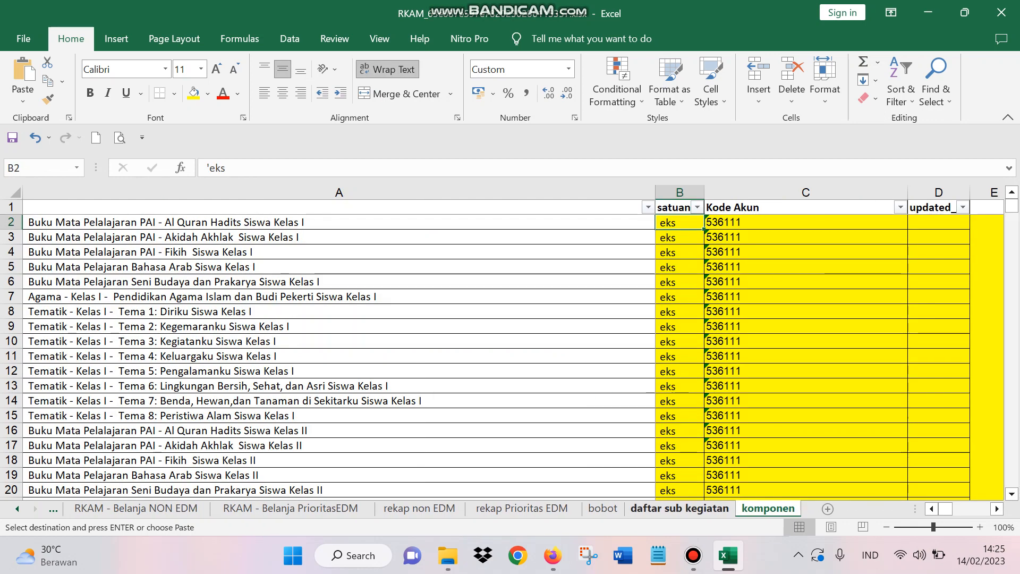
pyautogui.click(339, 193)
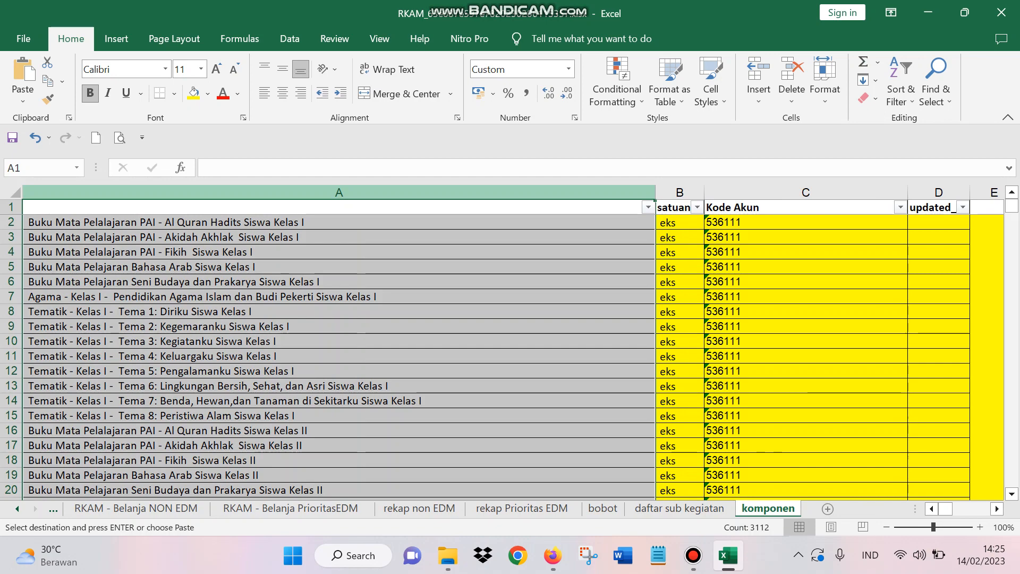
pyautogui.hotkey('ctrl', 'f')
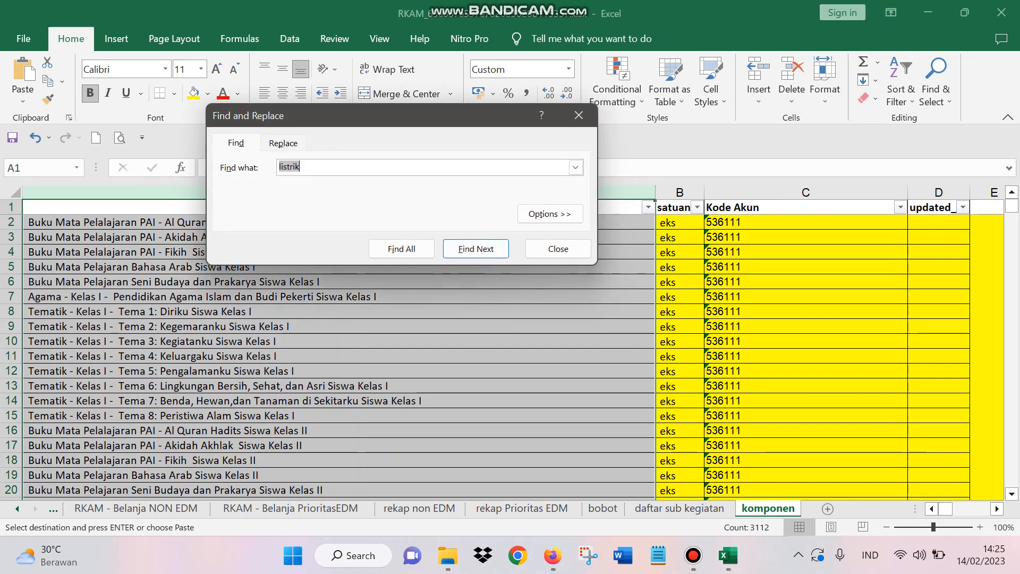
pyautogui.hotkey('alt', 'i')
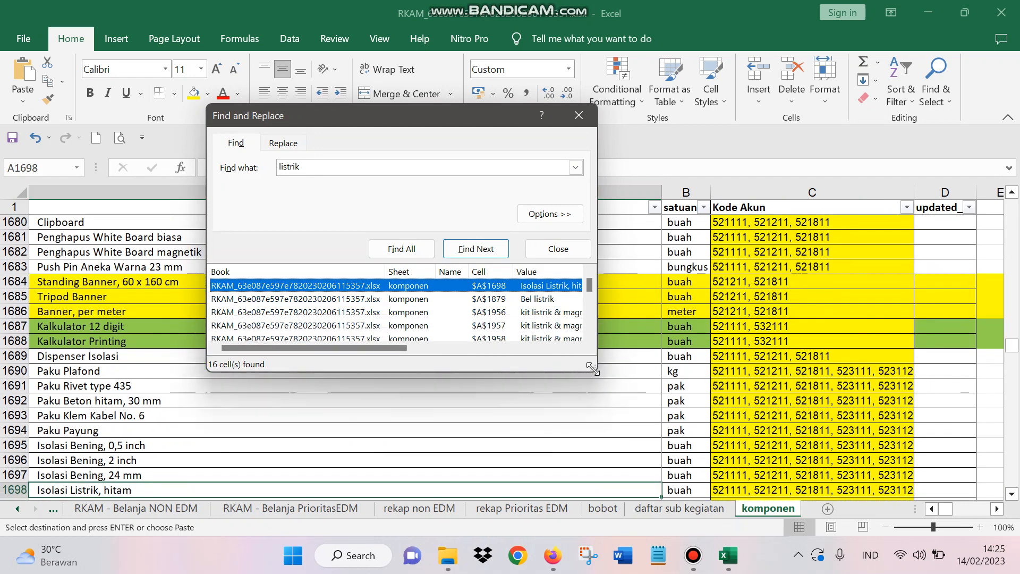
pyautogui.moveTo(591, 366); pyautogui.dragTo(740, 550)
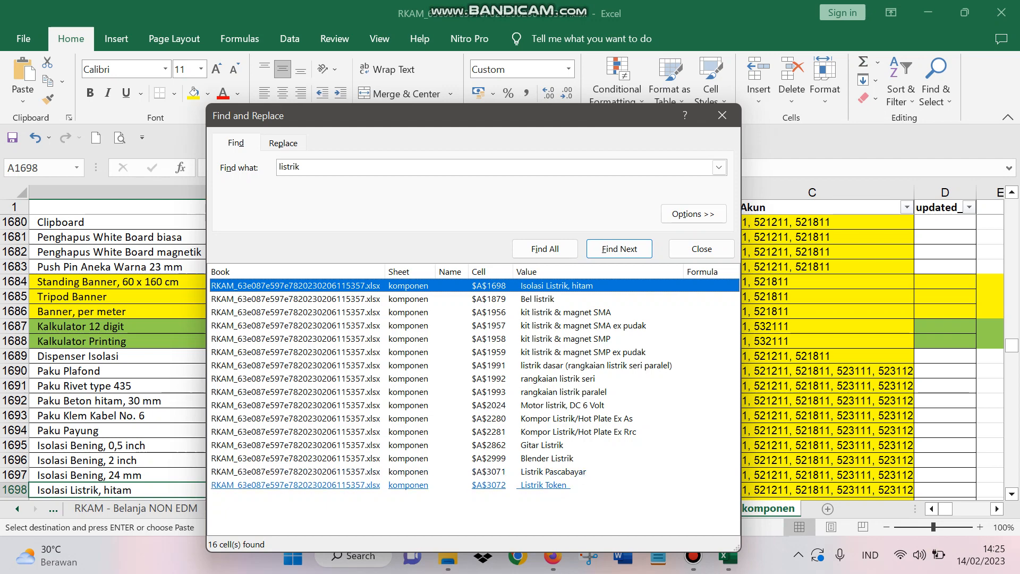
pyautogui.click(553, 471)
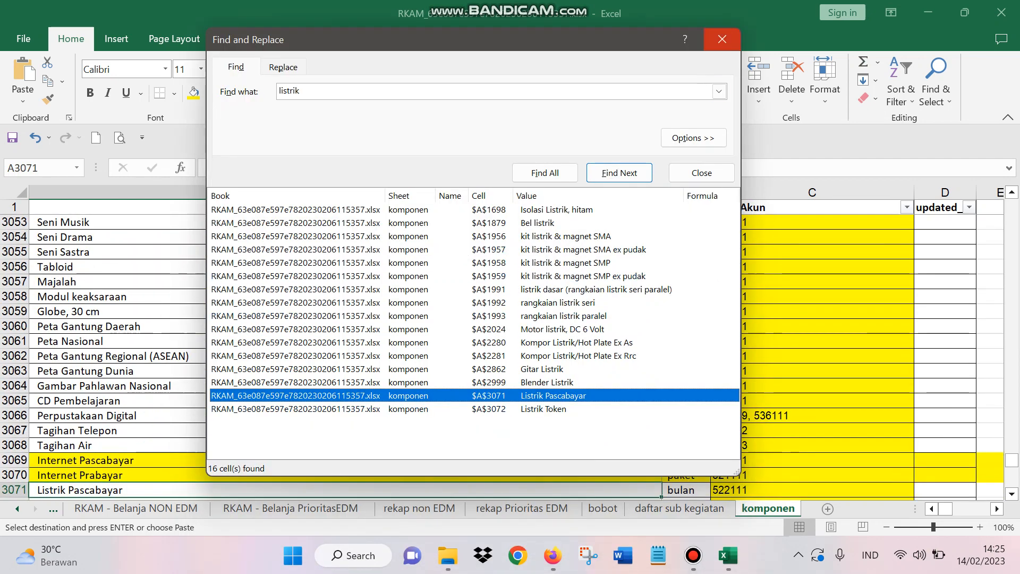
pyautogui.click(722, 39)
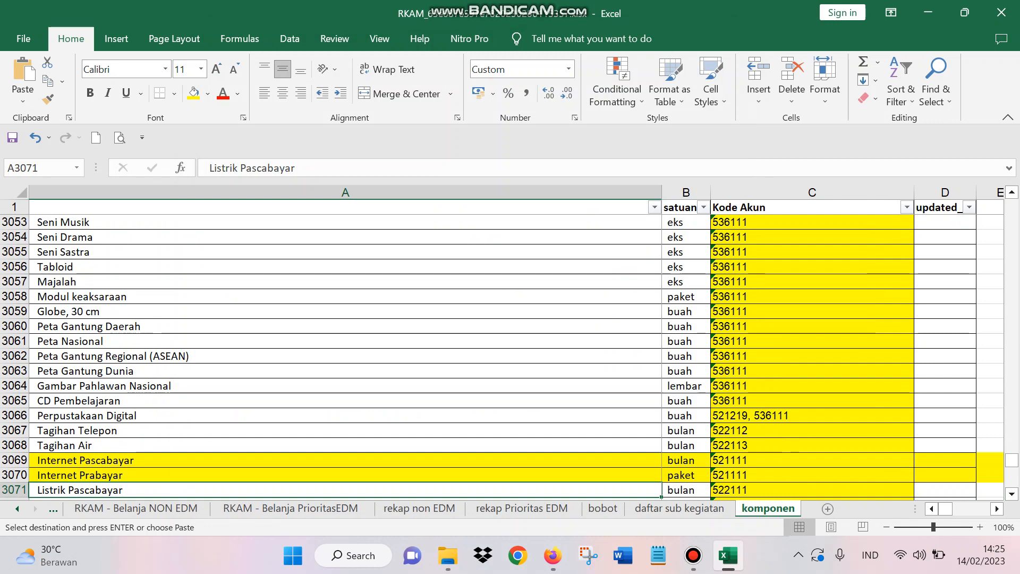
# Step: Copy the Listrik Pascabayar entry in cell A3071 of the komponen sheet
pyautogui.press('Up')
pyautogui.press('Down')
pyautogui.rightClick(155, 489)
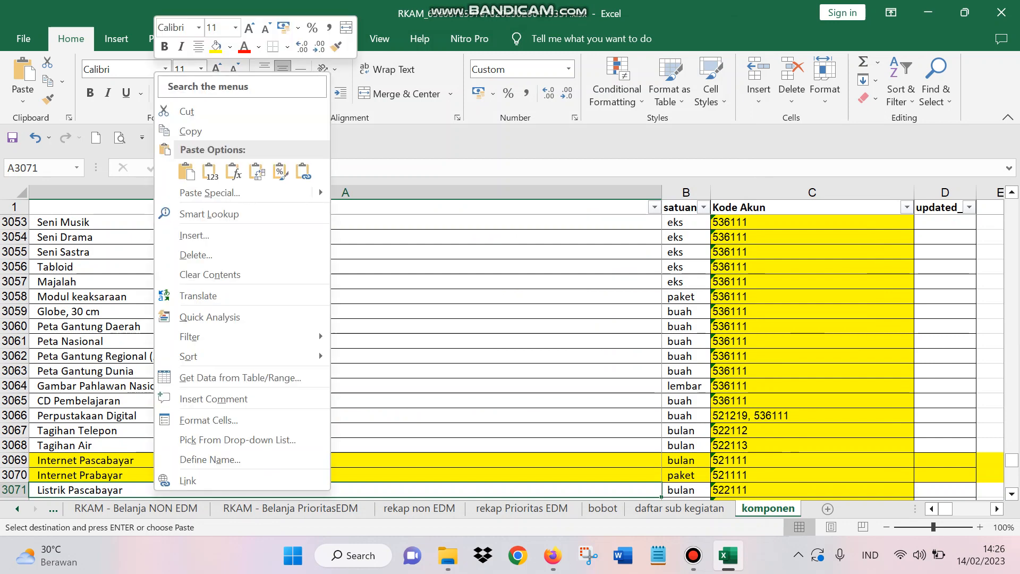
pyautogui.click(208, 170)
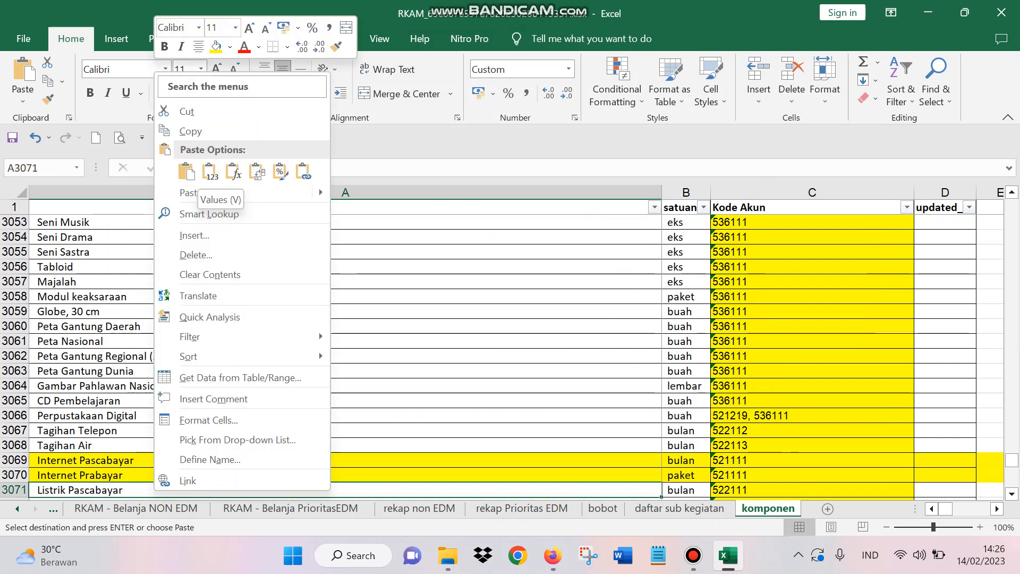
pyautogui.press('Escape')
pyautogui.rightClick(90, 489)
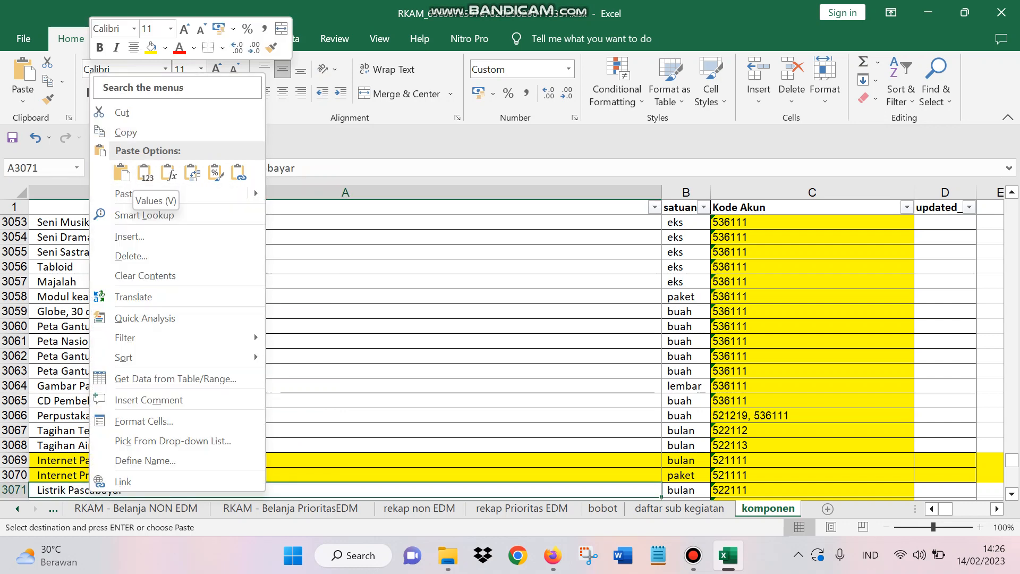
pyautogui.press('Escape')
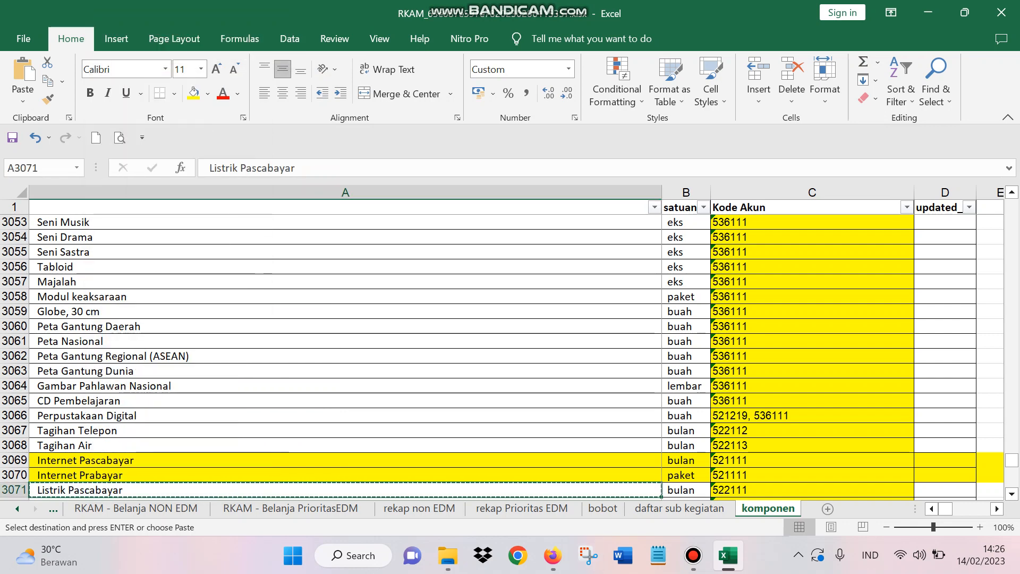
# Step: Paste the copied Listrik Pascabayar as a value into Uraian cell E11 of the RKAM - Belanja NON EDM sheet
pyautogui.click(53, 509)
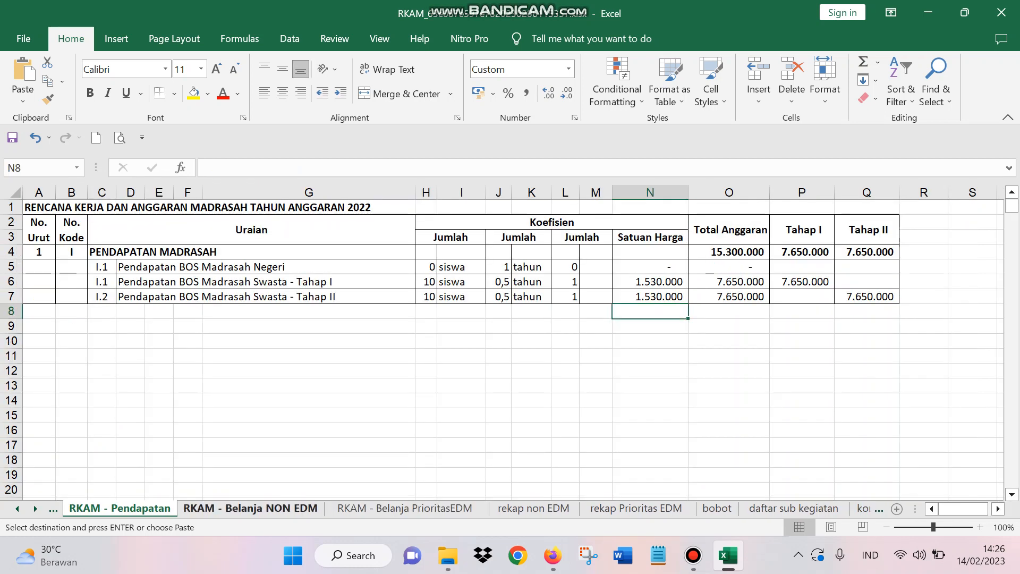
pyautogui.click(250, 509)
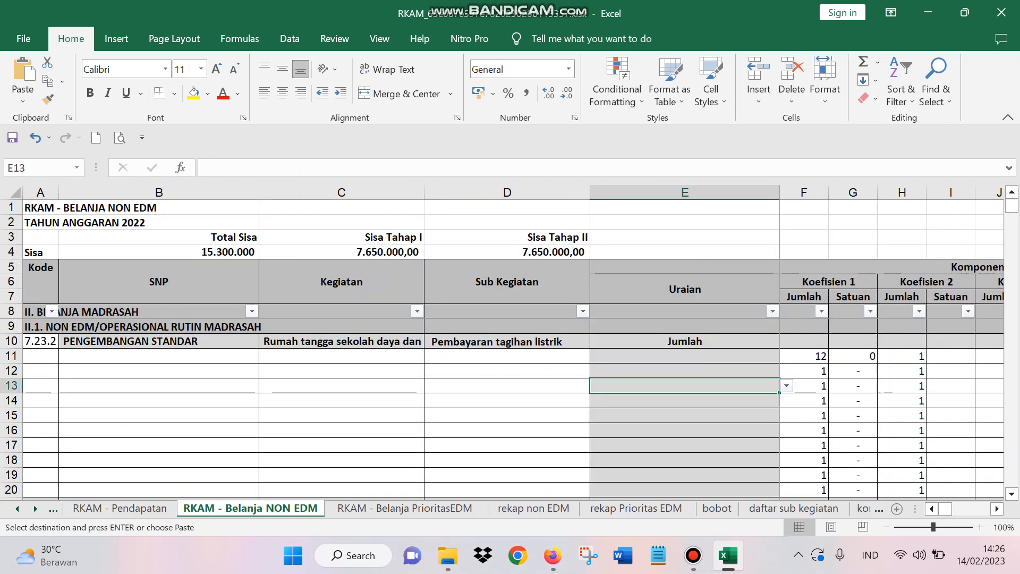
pyautogui.click(684, 356)
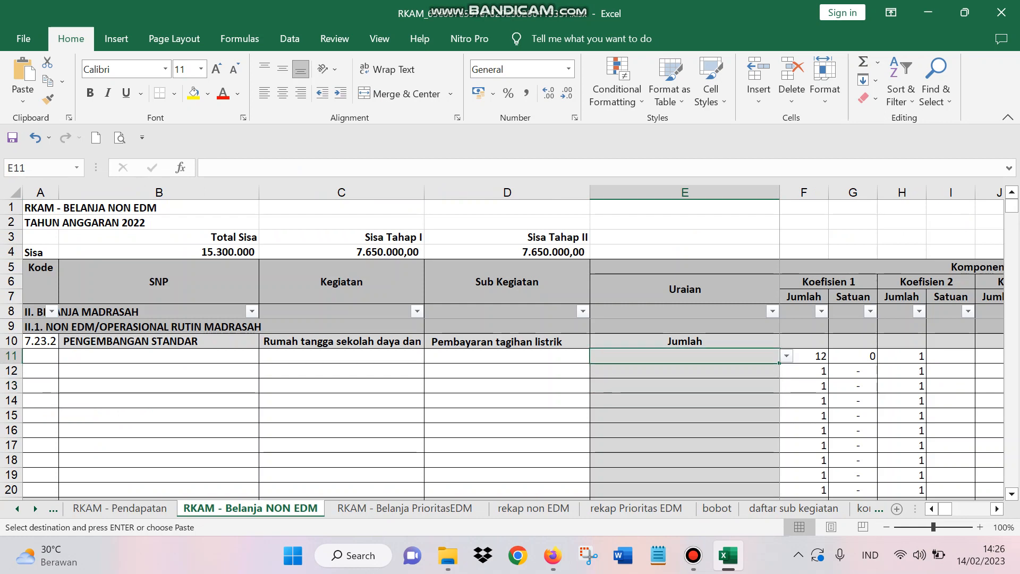
pyautogui.rightClick(686, 356)
pyautogui.click(740, 234)
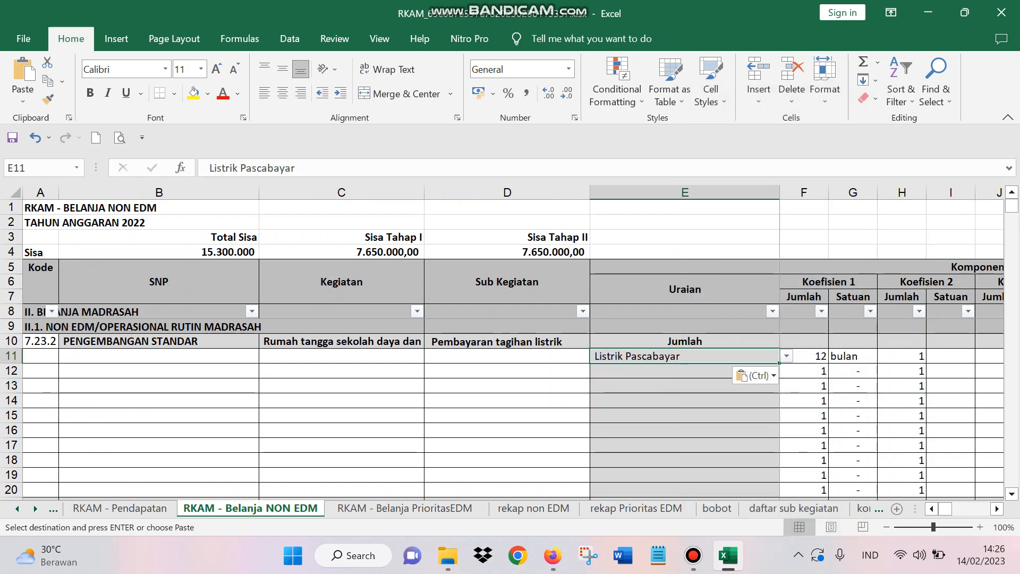
pyautogui.press('pagedown')
pyautogui.press('pagedown')
pyautogui.press('Up')
pyautogui.press('Up')
pyautogui.press('Up')
pyautogui.press('Up')
pyautogui.press('Up')
pyautogui.press('Up')
pyautogui.press('Up')
pyautogui.press('Up')
pyautogui.press('Up')
pyautogui.press('Up')
pyautogui.press('Up')
pyautogui.press('Up')
pyautogui.press('Up')
pyautogui.press('Up')
pyautogui.press('Up')
pyautogui.press('Up')
pyautogui.press('Up')
pyautogui.press('Up')
pyautogui.press('Up')
pyautogui.press('Up')
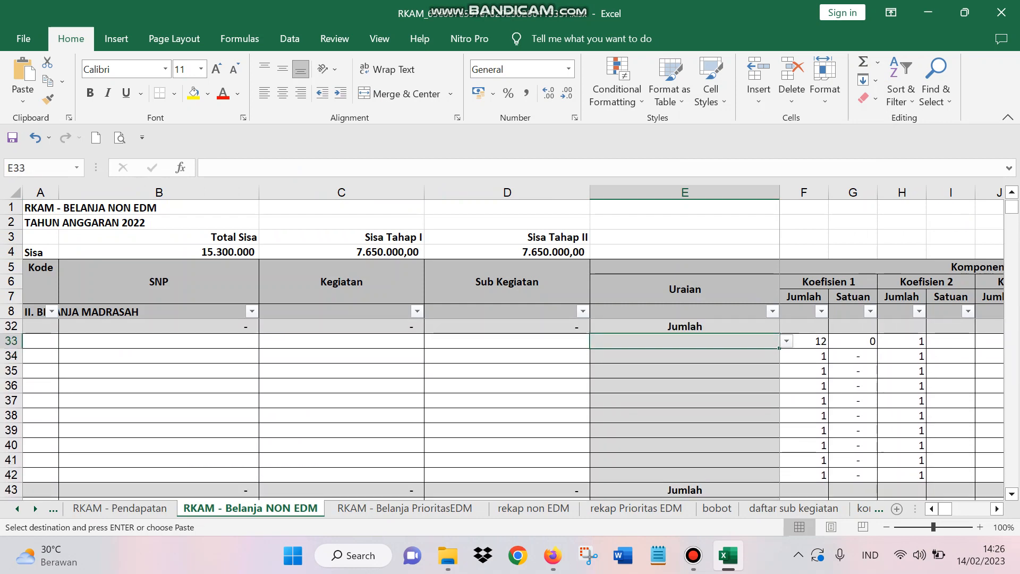
pyautogui.hscroll(3, 891, 348)
pyautogui.press('Down')
pyautogui.press('Down')
pyautogui.press('Down')
pyautogui.press('Down')
pyautogui.press('Down')
pyautogui.press('Down')
pyautogui.press('Down')
pyautogui.press('Down')
pyautogui.press('Down')
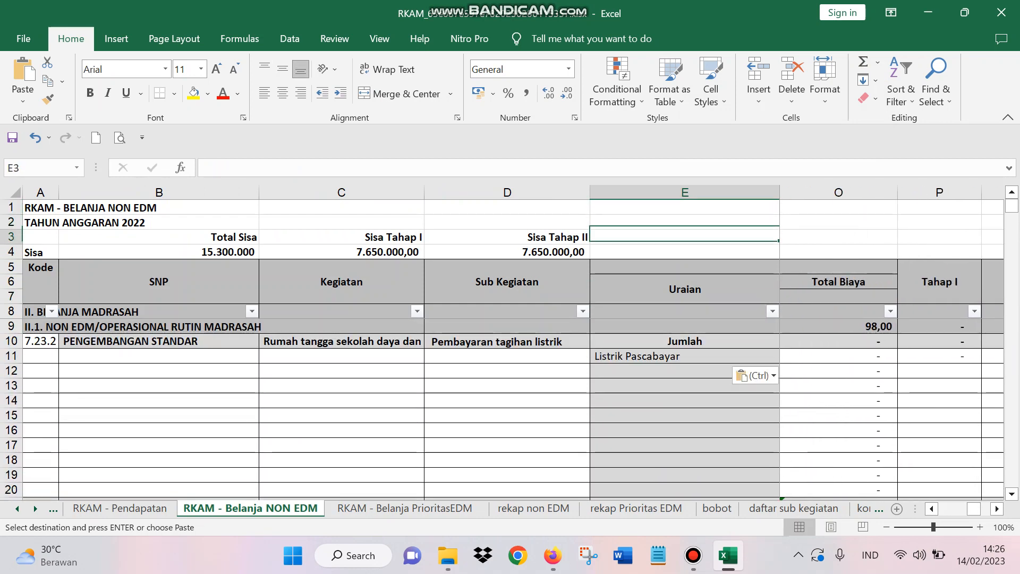
# Step: Set the Harga Satuan of Listrik Pascabayar in cell N11 to 500000
pyautogui.press('Right')
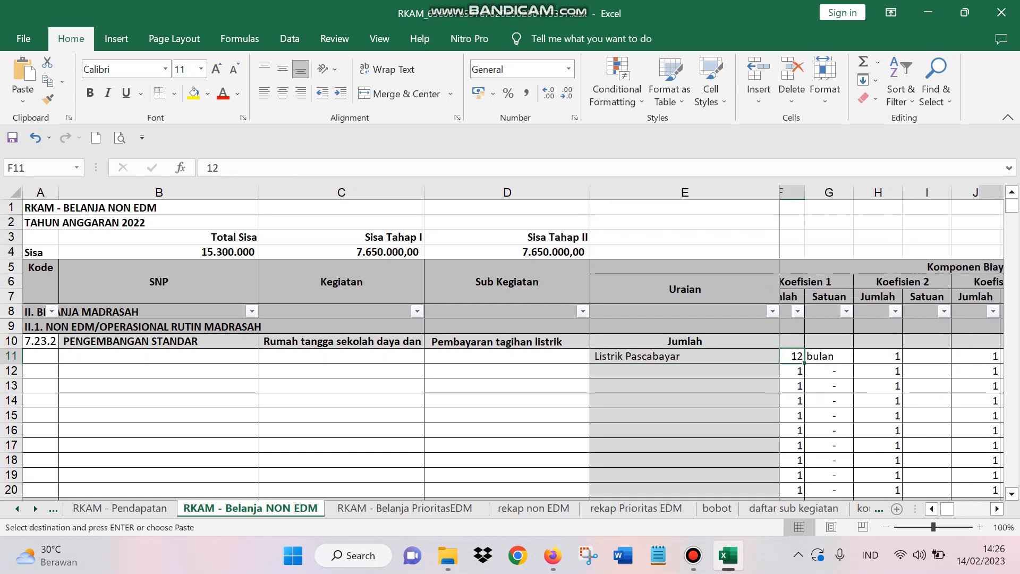
pyautogui.press('Right')
pyautogui.press('Right')
pyautogui.press('Right')
pyautogui.press('Right')
pyautogui.press('Right')
pyautogui.press('Right')
pyautogui.press('Right')
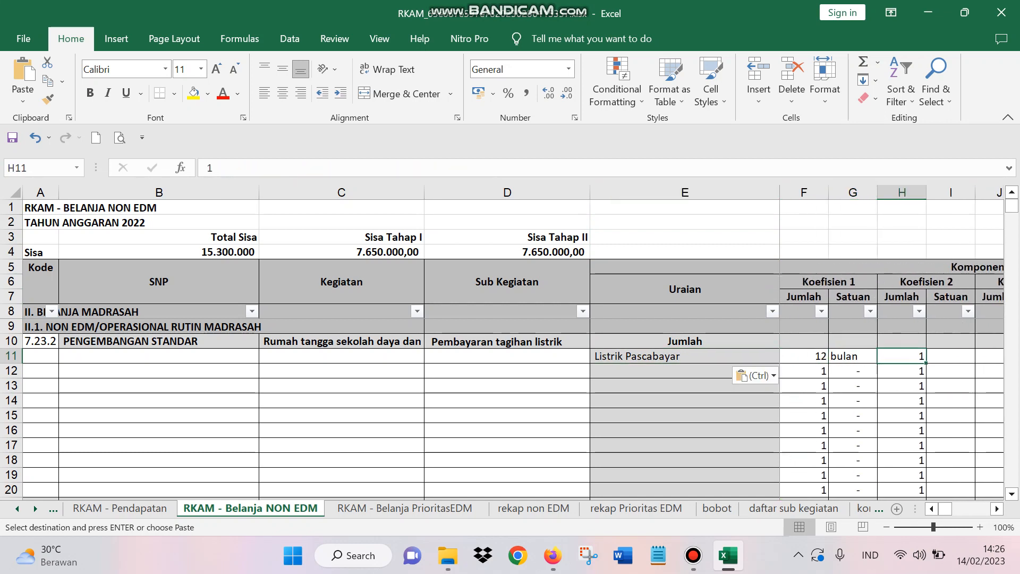
pyautogui.press('Right')
pyautogui.press('Right')
pyautogui.hotkey('ctrl', 'v')
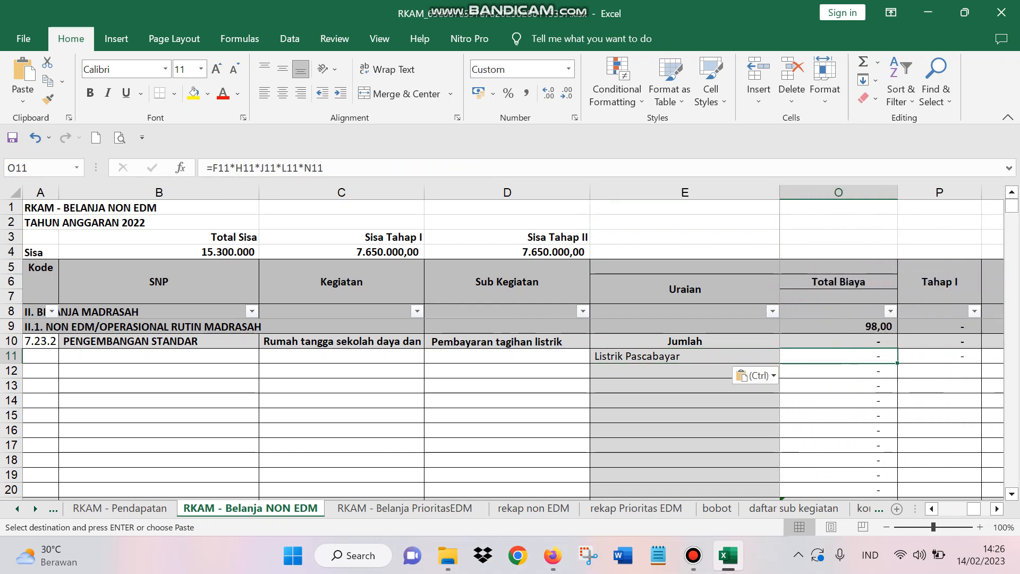
pyautogui.press('Left')
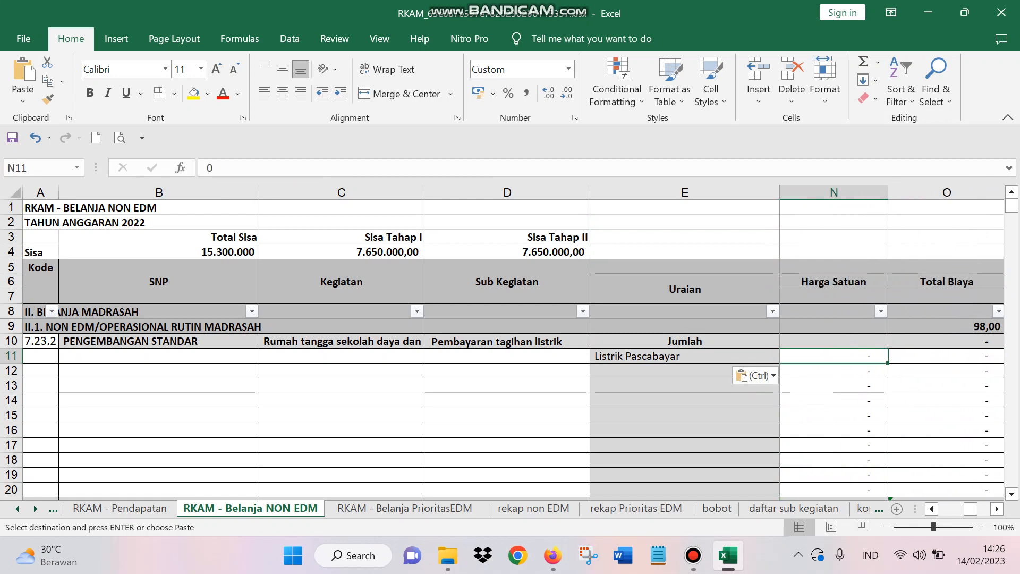
pyautogui.write('500000')
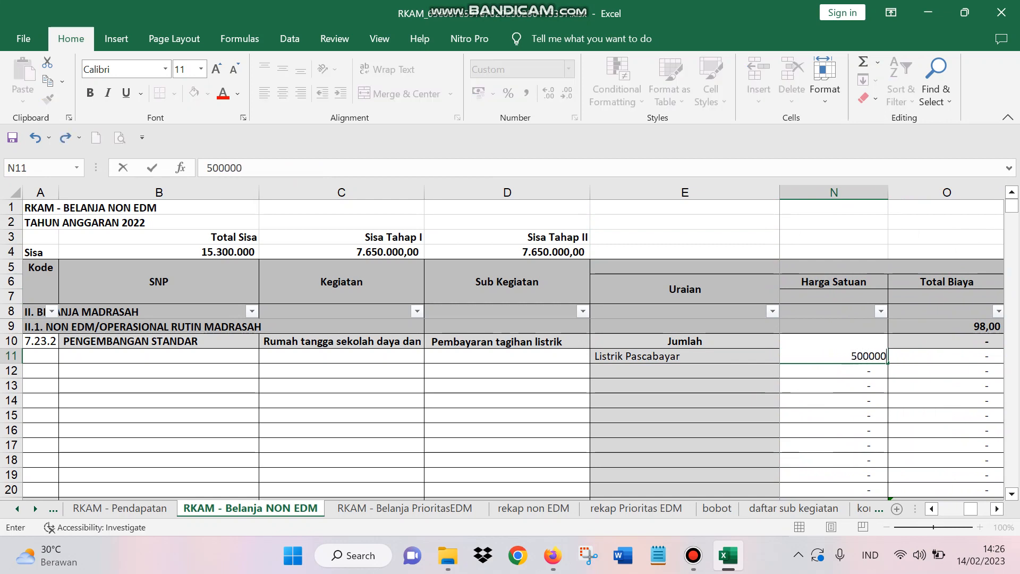
pyautogui.press('Return')
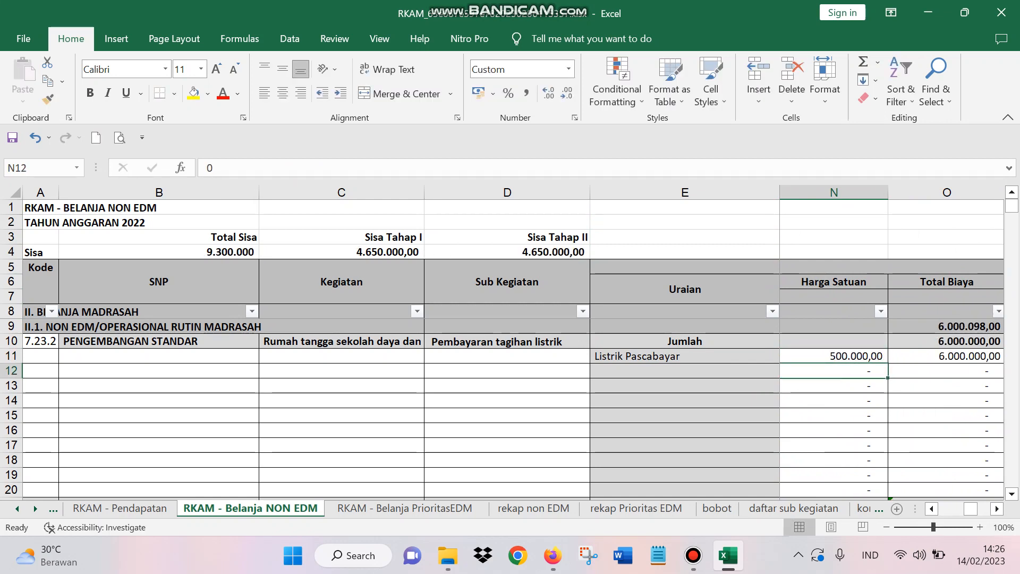
# Step: Review the Total Biaya, Tahap I and Tahap II formulas and the Koefisien 4 and Harga Satuan values in row 11
pyautogui.press('Right')
pyautogui.press('Right')
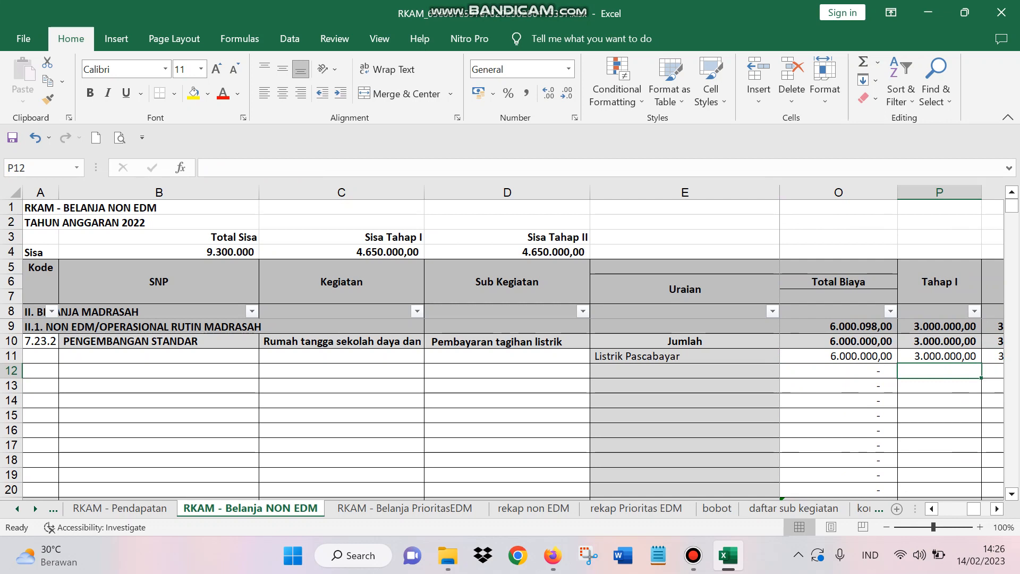
pyautogui.press('Up')
pyautogui.press('Left')
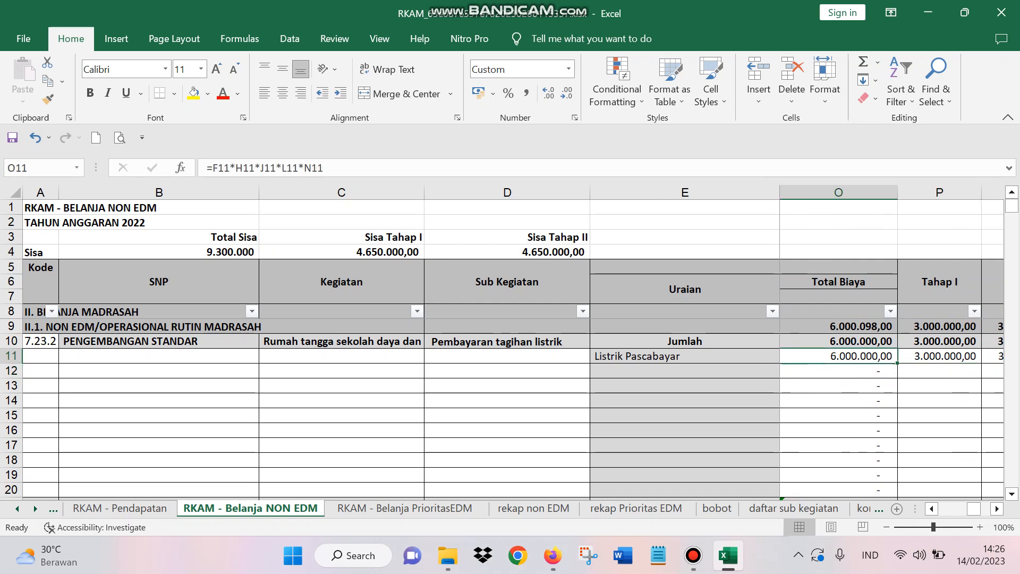
pyautogui.press('Right')
pyautogui.press('Right')
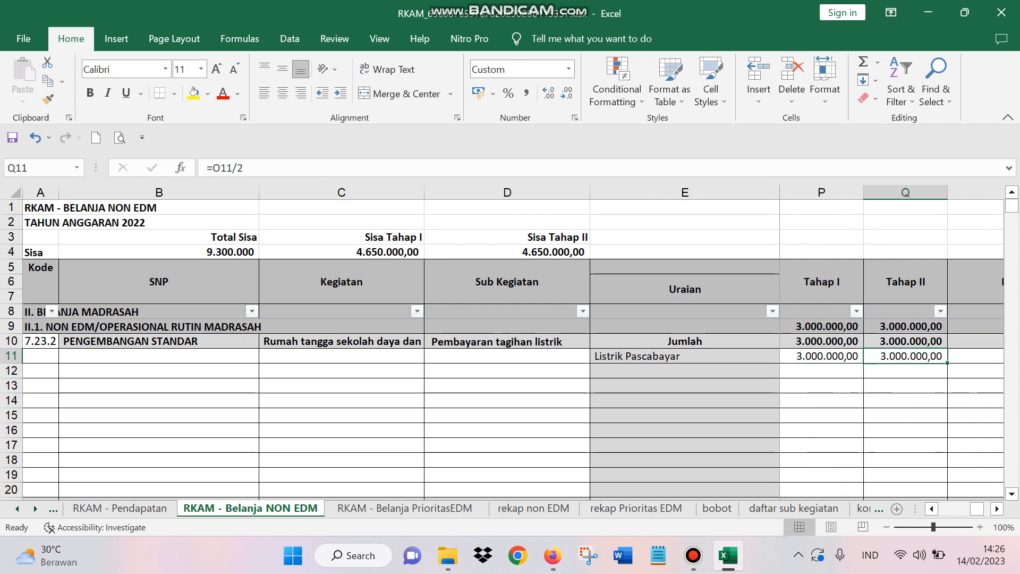
pyautogui.press('Left')
pyautogui.press('Right')
pyautogui.press('Left')
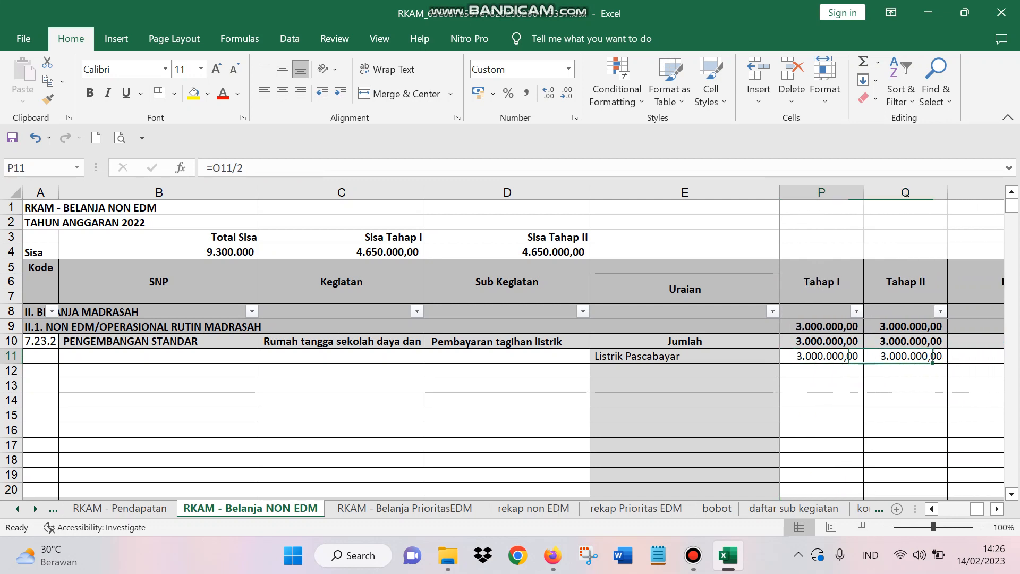
pyautogui.press('Left')
pyautogui.press('Left')
pyautogui.press('Left')
pyautogui.press('Left')
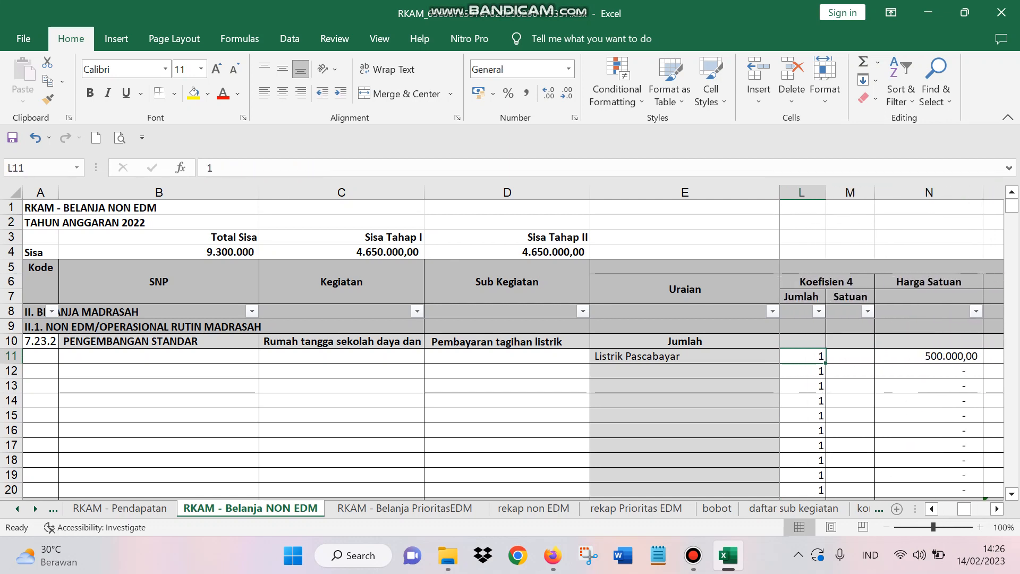
# Step: Look over the empty Uraian rows below Listrik Pascabayar and go to Kode cell A21 of the next expenditure block
pyautogui.click(685, 386)
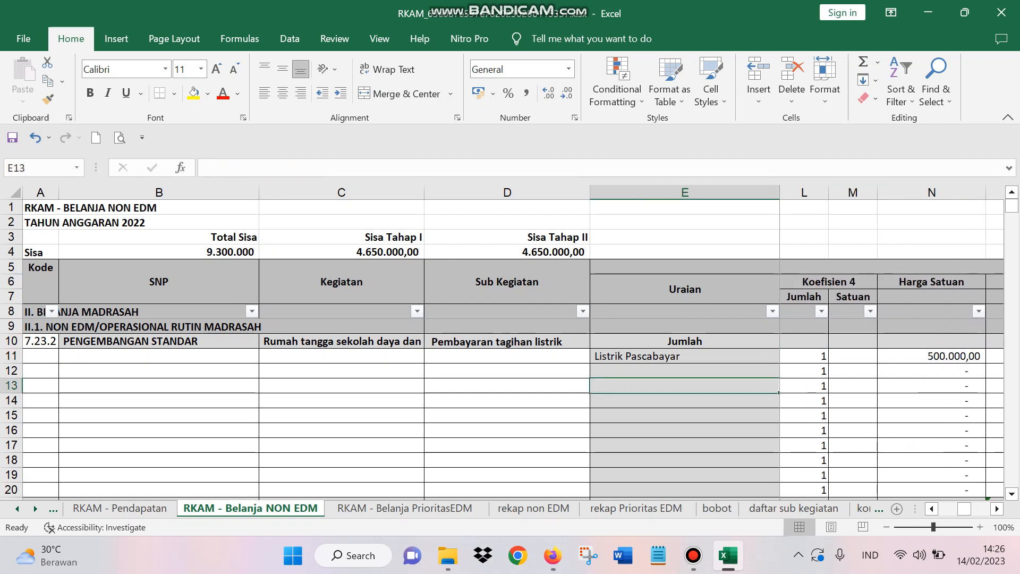
pyautogui.click(685, 371)
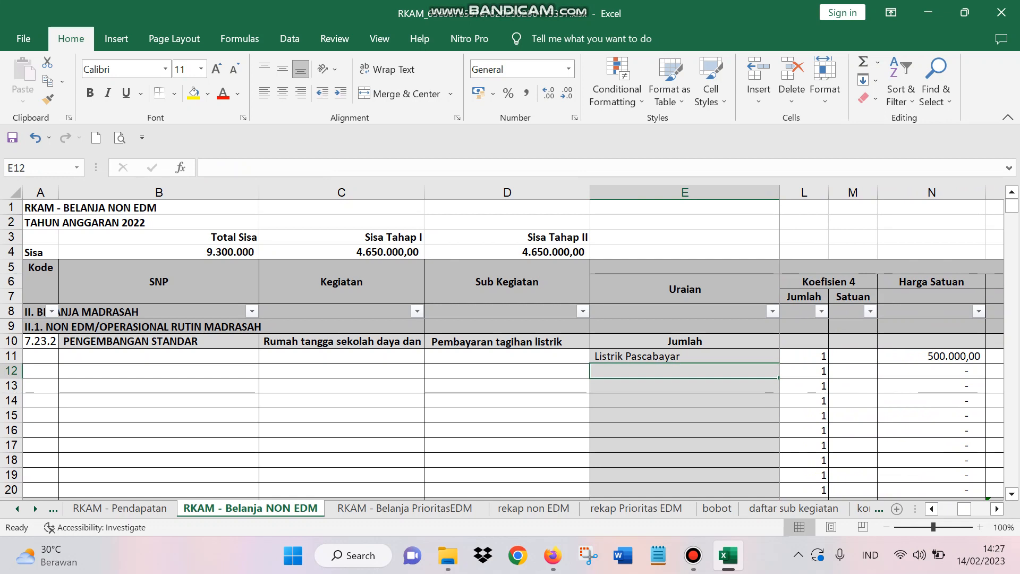
pyautogui.scroll(-1, 502, 409)
pyautogui.click(40, 460)
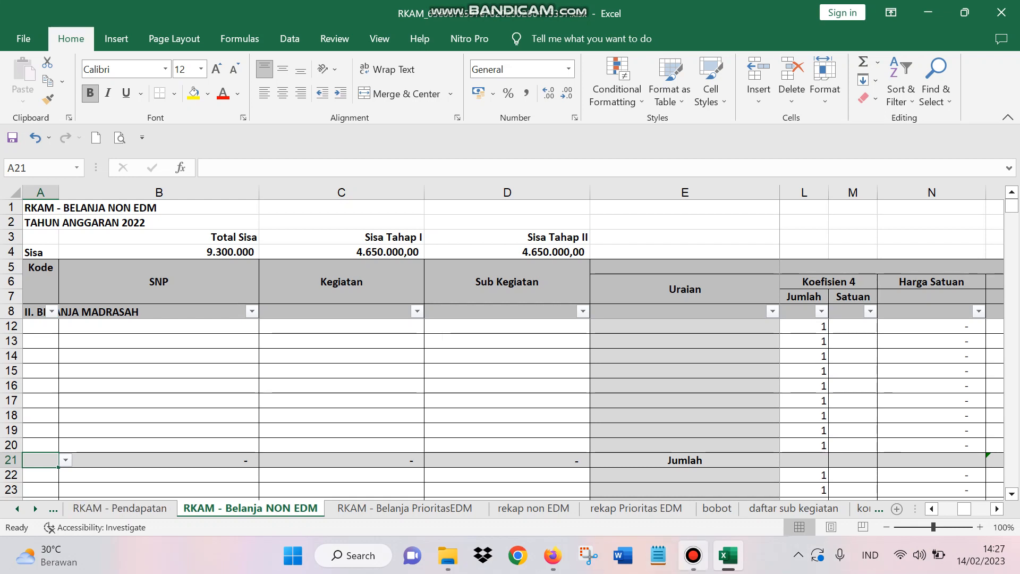
pyautogui.click(693, 555)
pyautogui.click(694, 555)
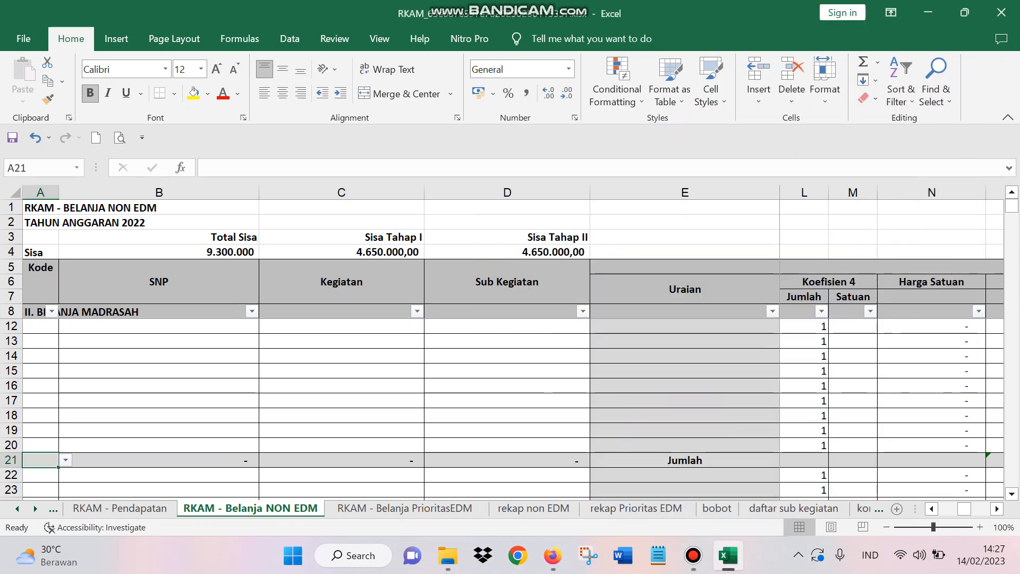
# Step: Search the sub_kegiatan column of the daftar sub kegiatan sheet for "honor", list all matches in full width and close the search
pyautogui.click(794, 507)
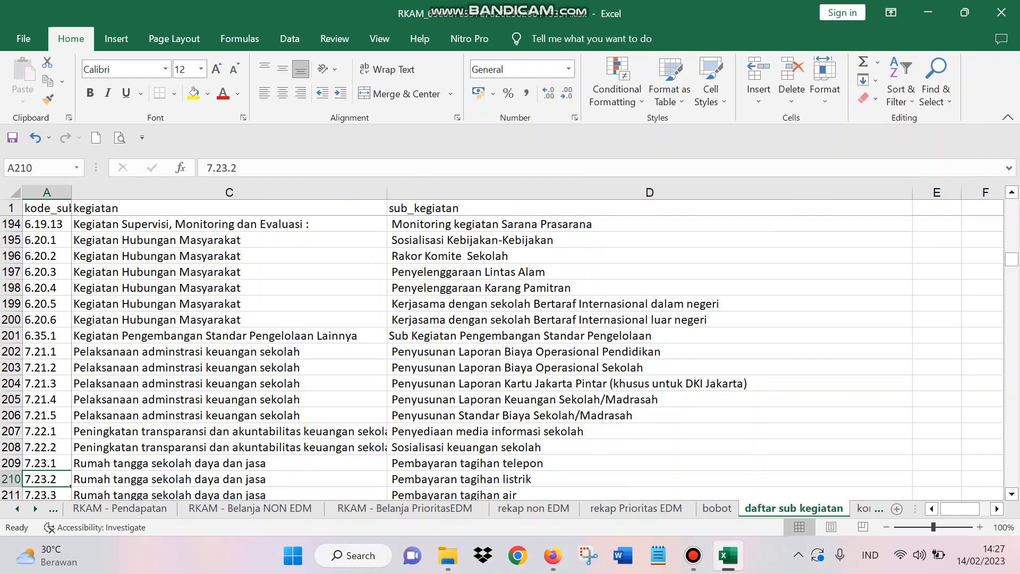
pyautogui.click(649, 192)
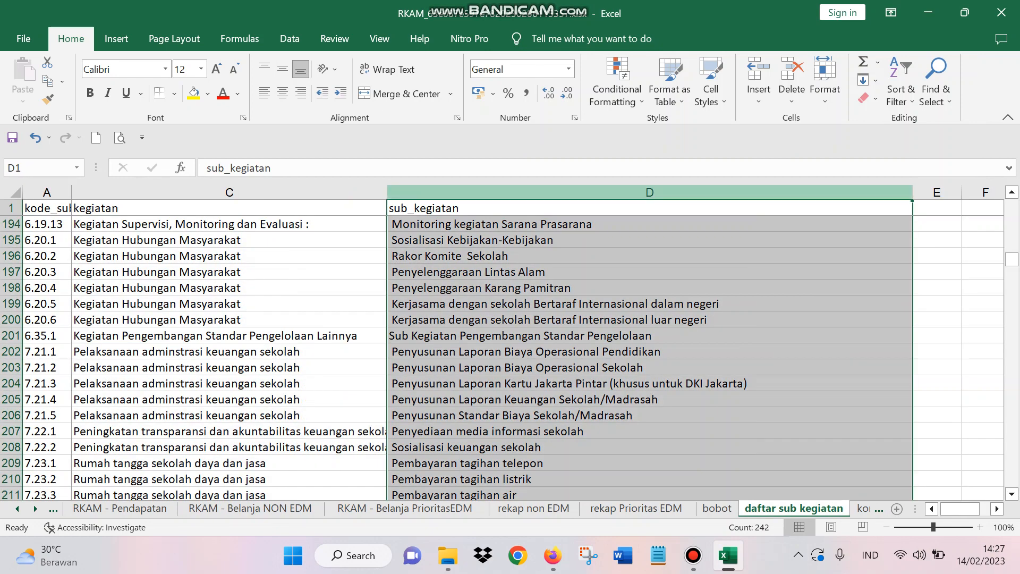
pyautogui.hotkey('ctrl', 'f')
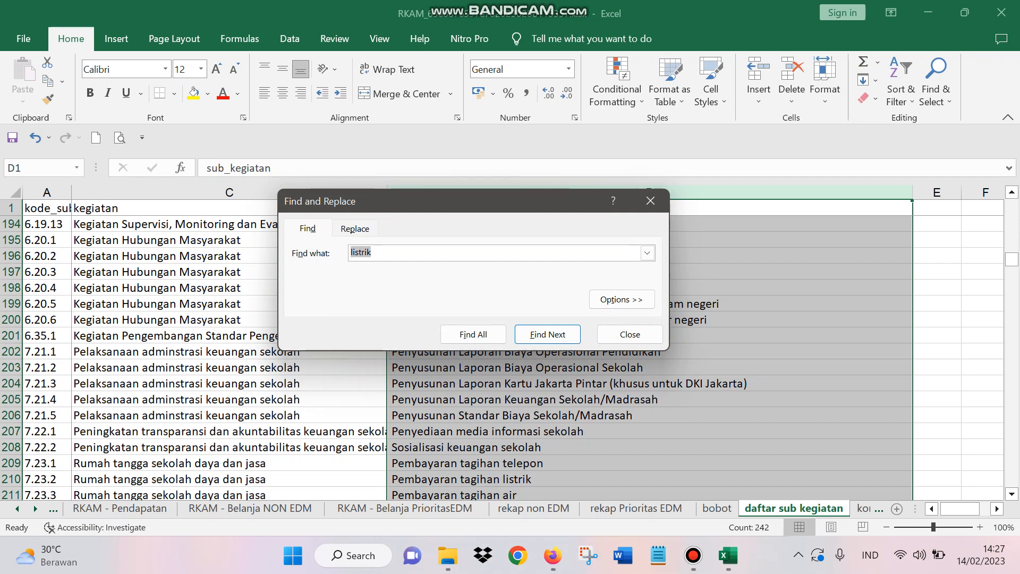
pyautogui.press('BackSpace')
pyautogui.write('honor')
pyautogui.click(473, 334)
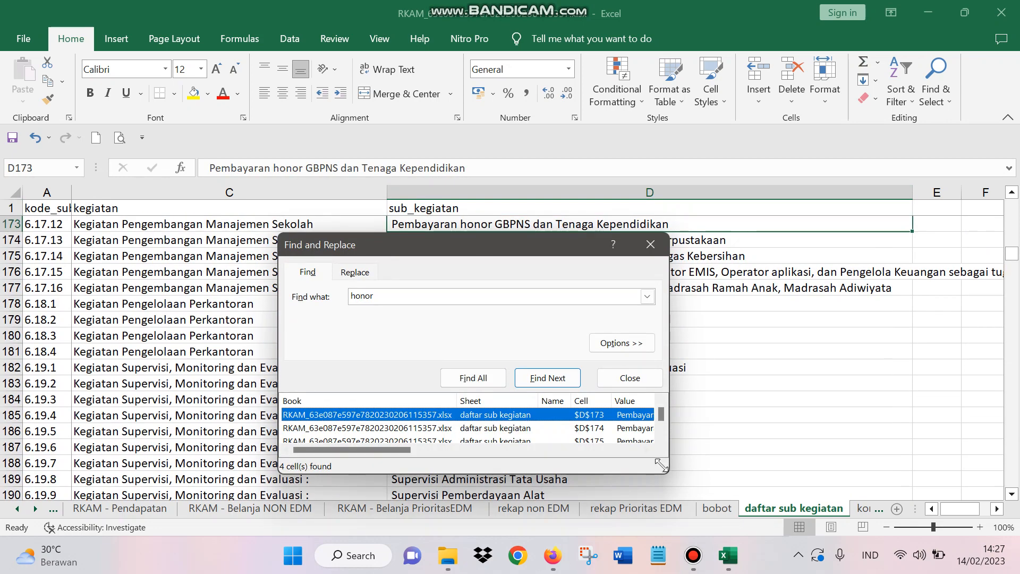
pyautogui.moveTo(664, 469); pyautogui.dragTo(986, 489)
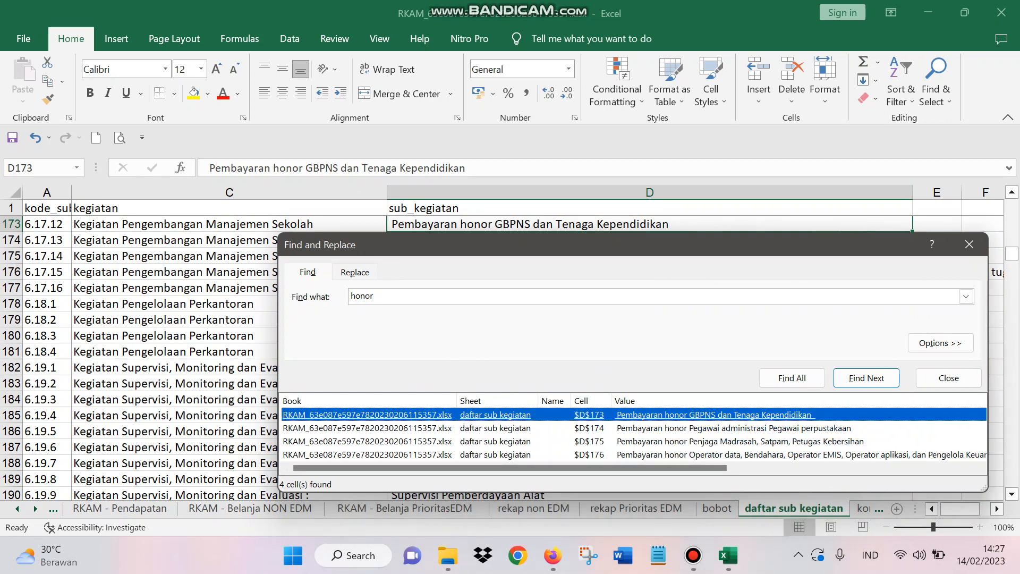
pyautogui.click(969, 244)
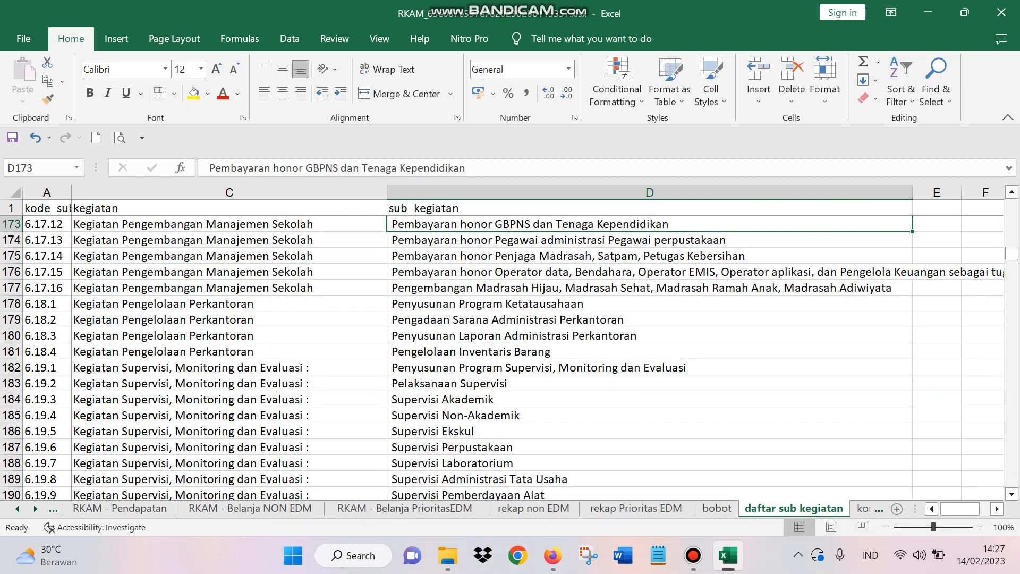
# Step: Copy the code 6.17.12 of Pembayaran honor GBPNS dan Tenaga Kependidikan from cell A173
pyautogui.click(47, 224)
pyautogui.hotkey('shift', 'Right')
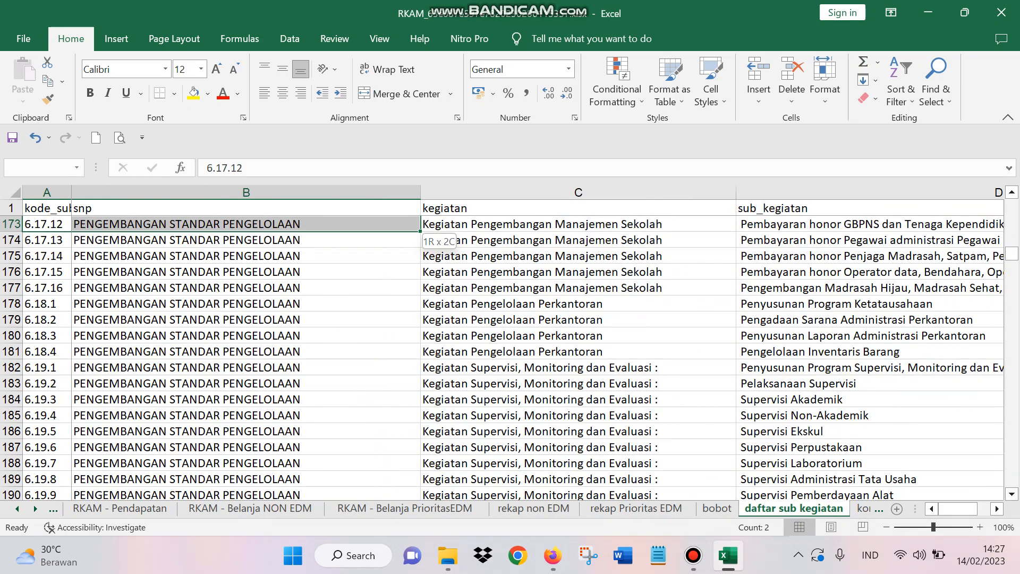
pyautogui.click(38, 225)
pyautogui.rightClick(37, 224)
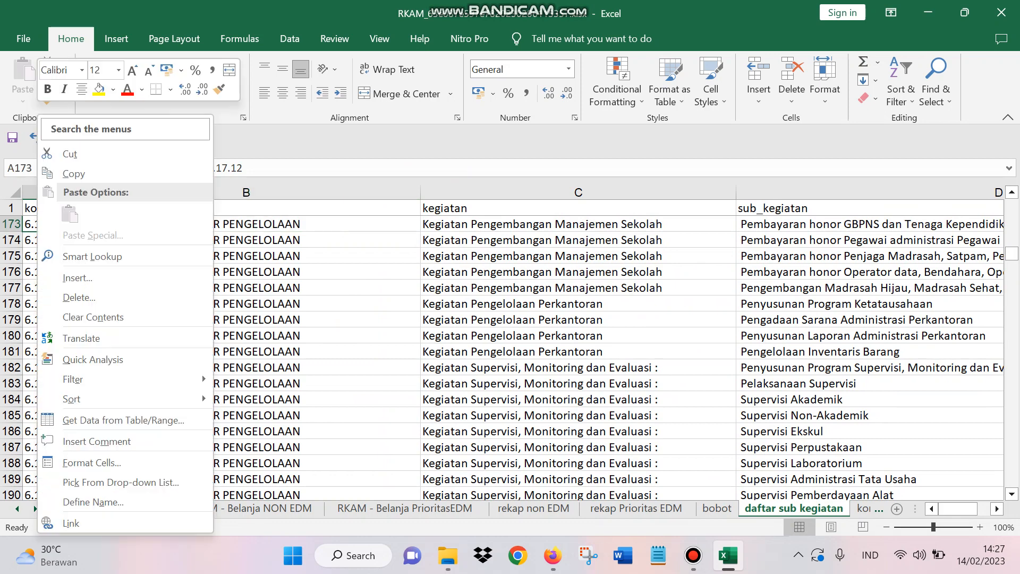
pyautogui.click(74, 173)
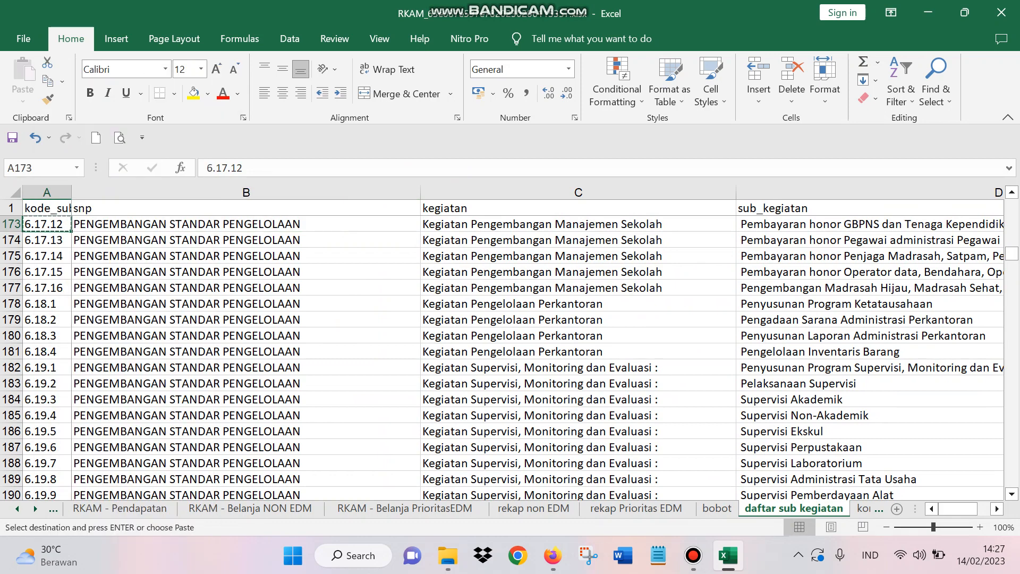
# Step: Paste the copied code 6.17.12 as a value into Kode cell A21 of RKAM - Belanja NON EDM and go to Uraian cell E22
pyautogui.click(53, 509)
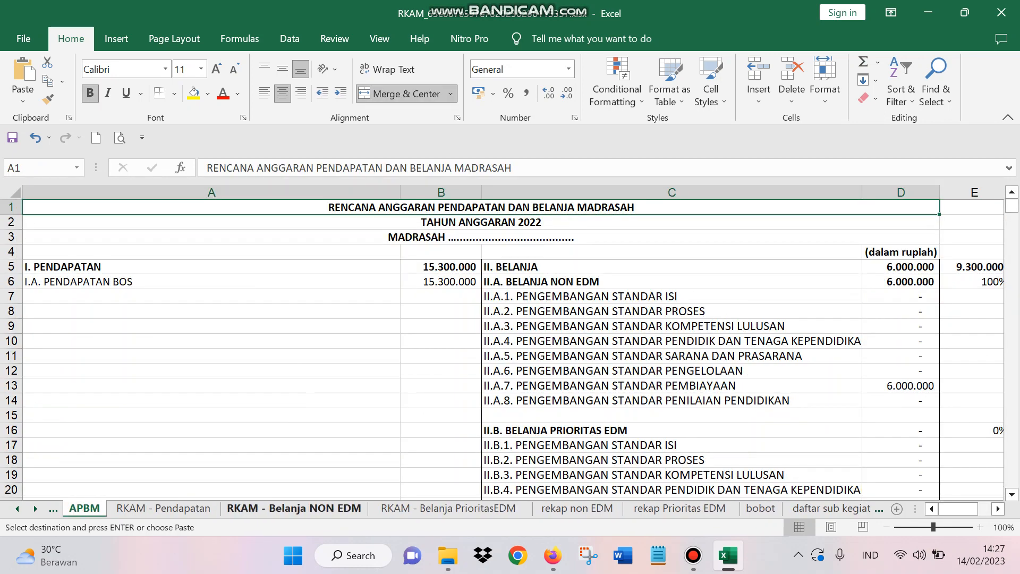
pyautogui.click(294, 508)
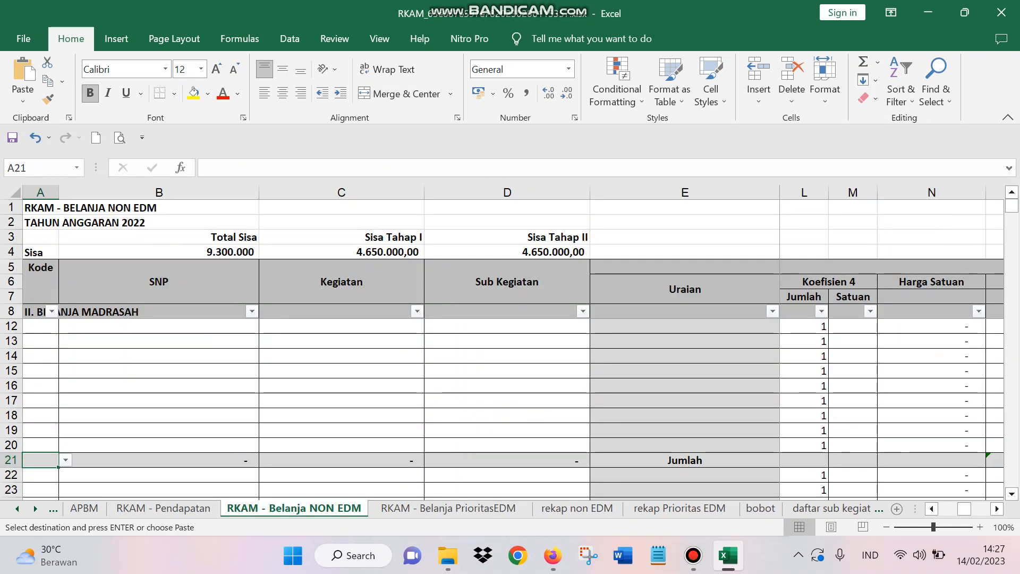
pyautogui.rightClick(39, 460)
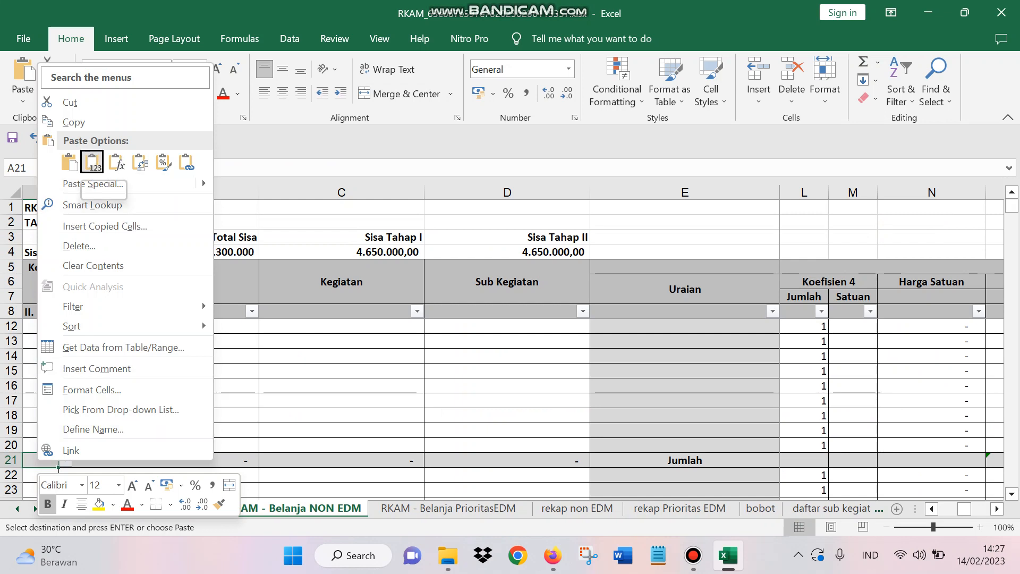
pyautogui.click(92, 162)
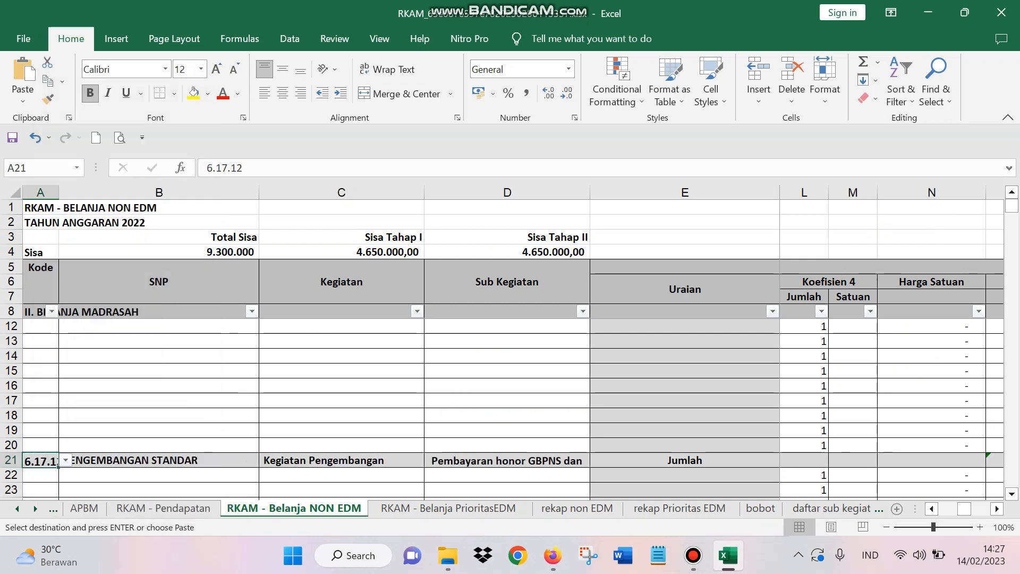
pyautogui.click(507, 475)
pyautogui.scroll(-2, 507, 475)
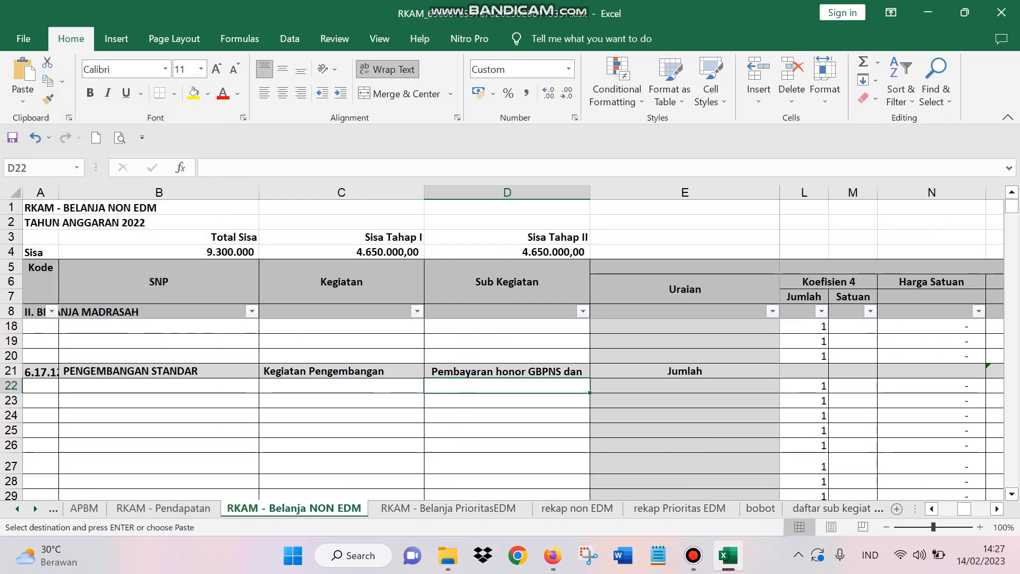
pyautogui.click(685, 371)
pyautogui.click(684, 400)
pyautogui.click(684, 386)
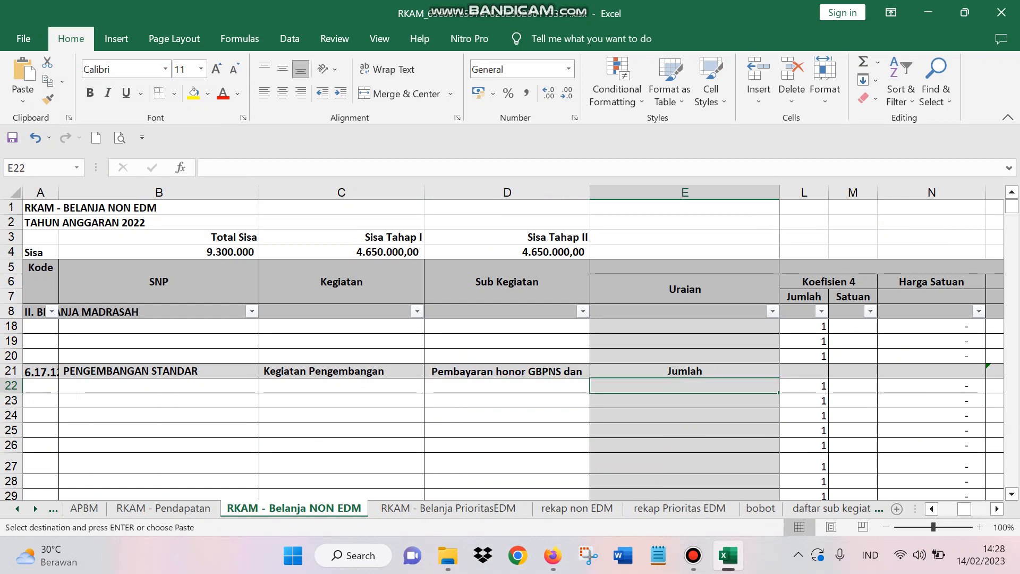
# Step: Search column A of the komponen sheet for "honor", list all matches and enlarge the results window
pyautogui.click(832, 509)
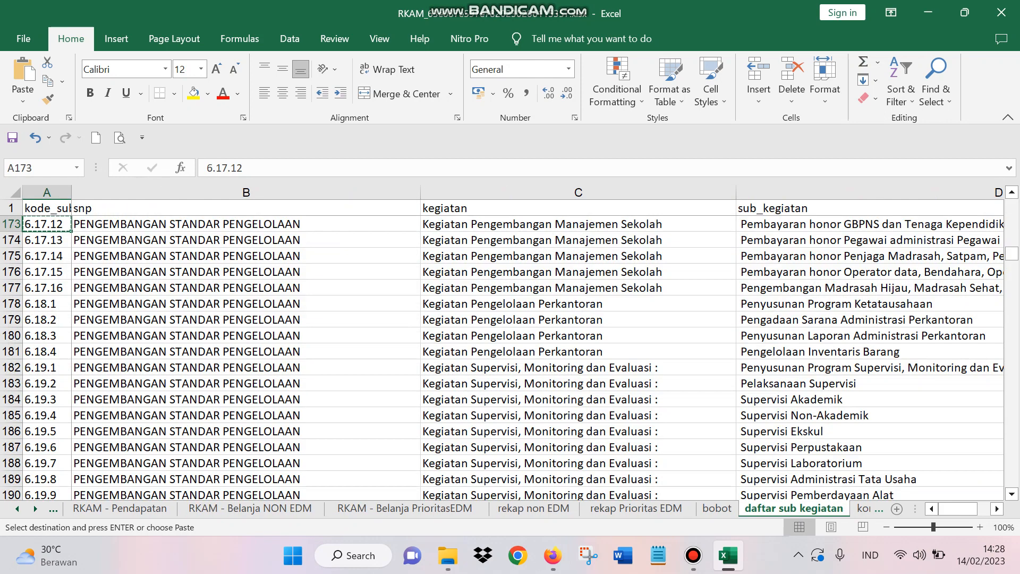
pyautogui.click(869, 508)
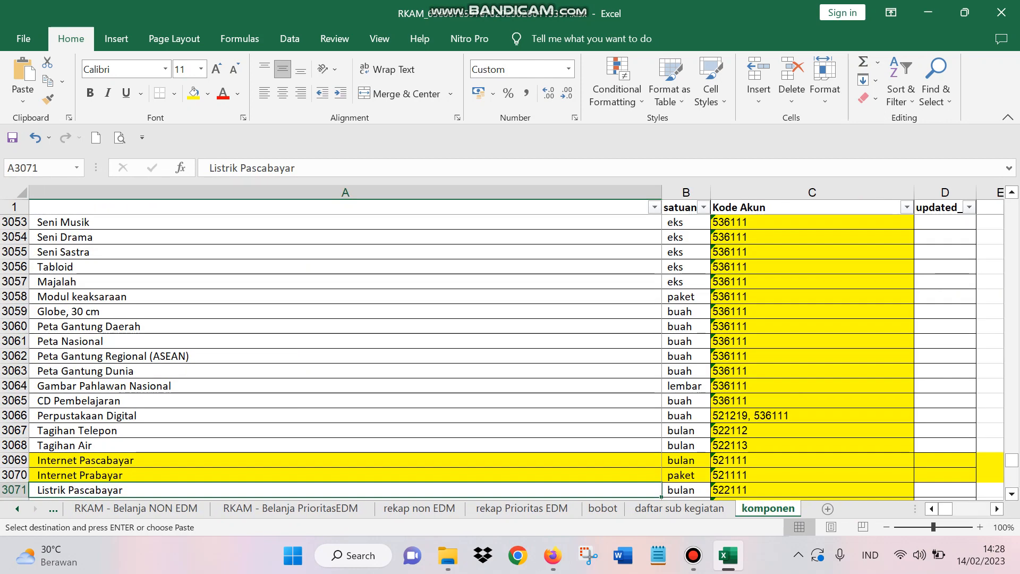
pyautogui.click(345, 192)
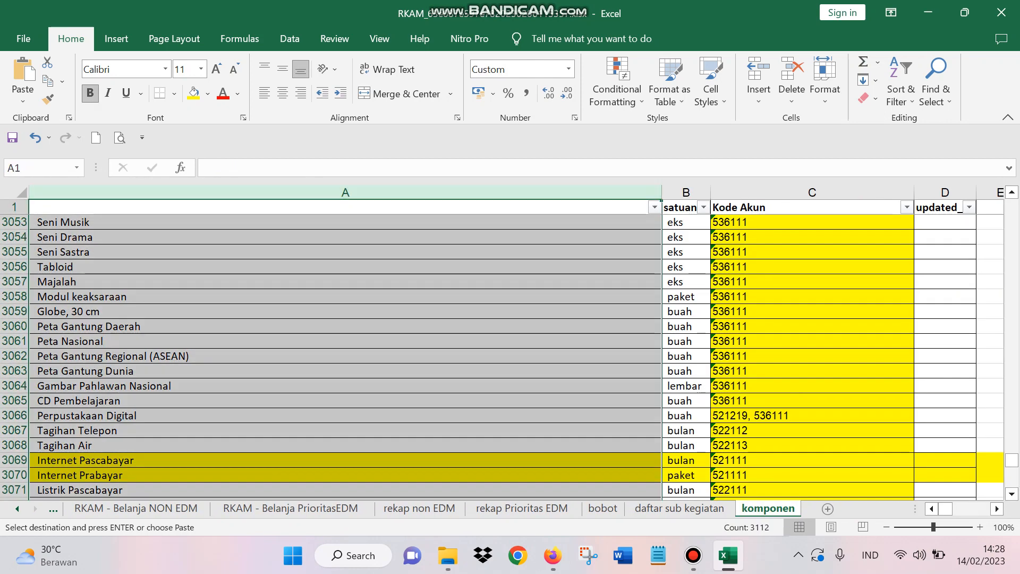
pyautogui.rightClick(242, 198)
pyautogui.press('Escape')
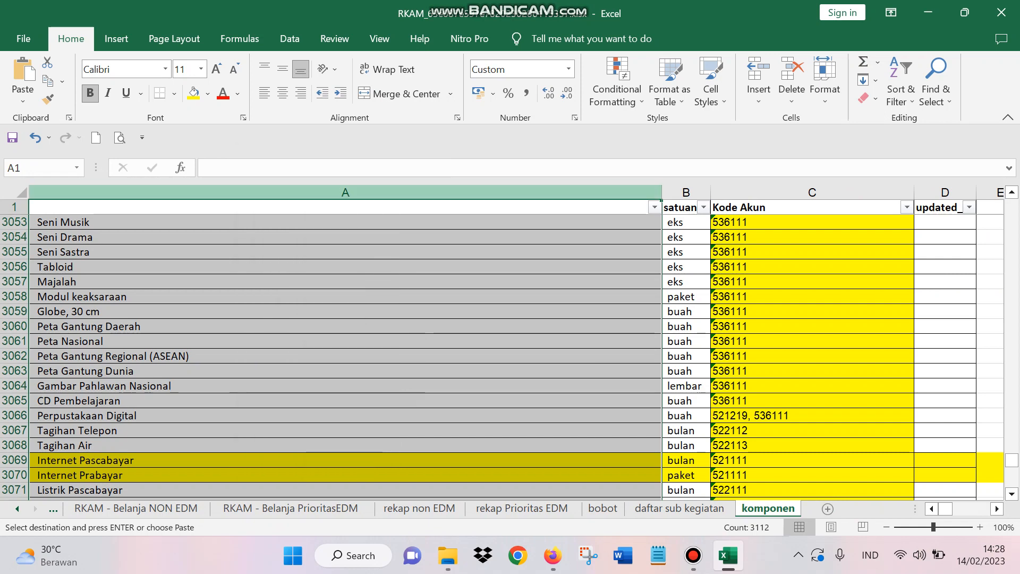
pyautogui.hotkey('ctrl', 'f')
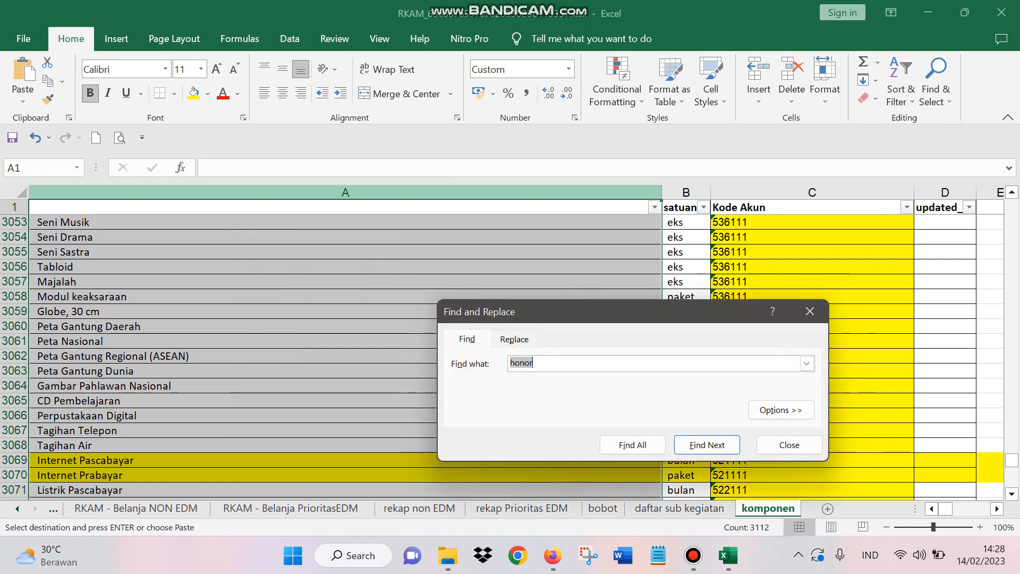
pyautogui.write('honor')
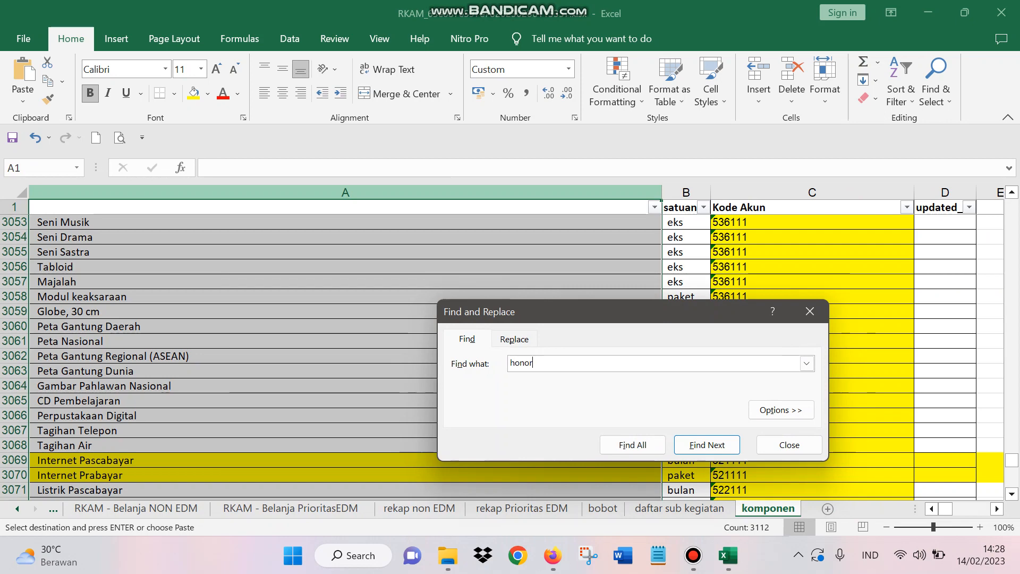
pyautogui.click(632, 445)
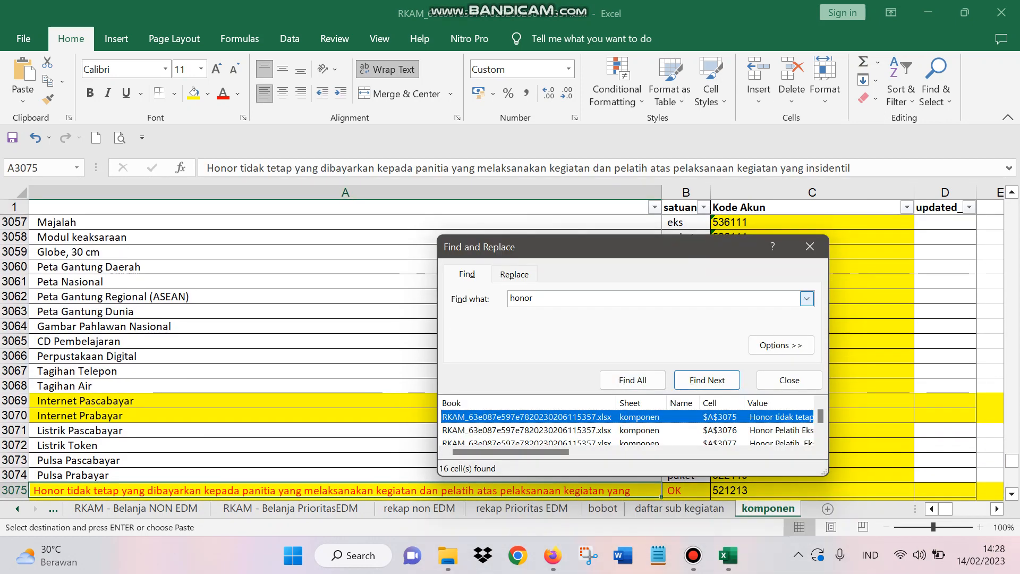
pyautogui.moveTo(636, 316); pyautogui.dragTo(610, 157)
pyautogui.moveTo(800, 378); pyautogui.dragTo(951, 487)
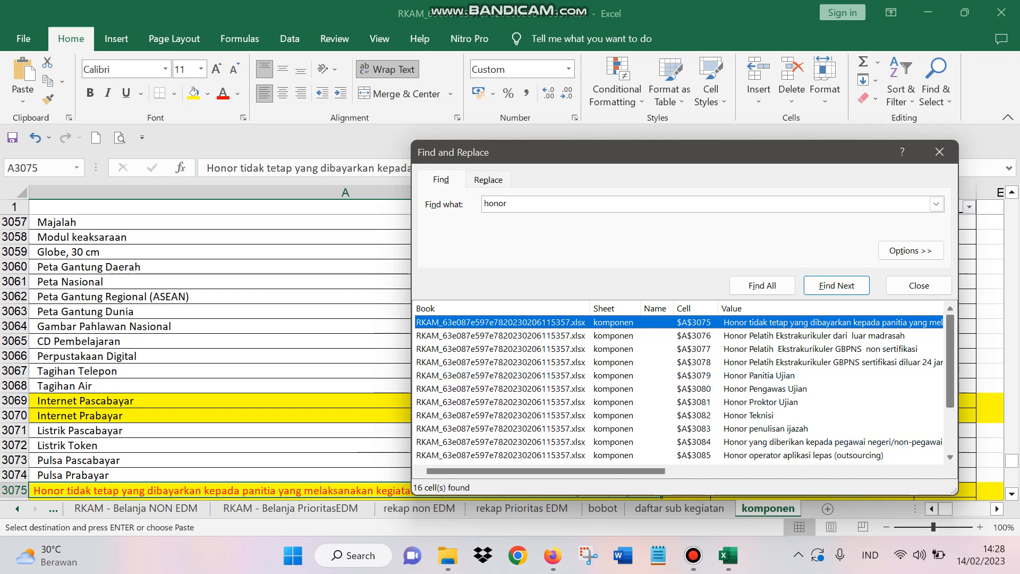
# Step: Go to the match Honor Rutin GBPNS in cell A3086, close the search and copy the cell
pyautogui.scroll(-1, 680, 387)
pyautogui.click(691, 428)
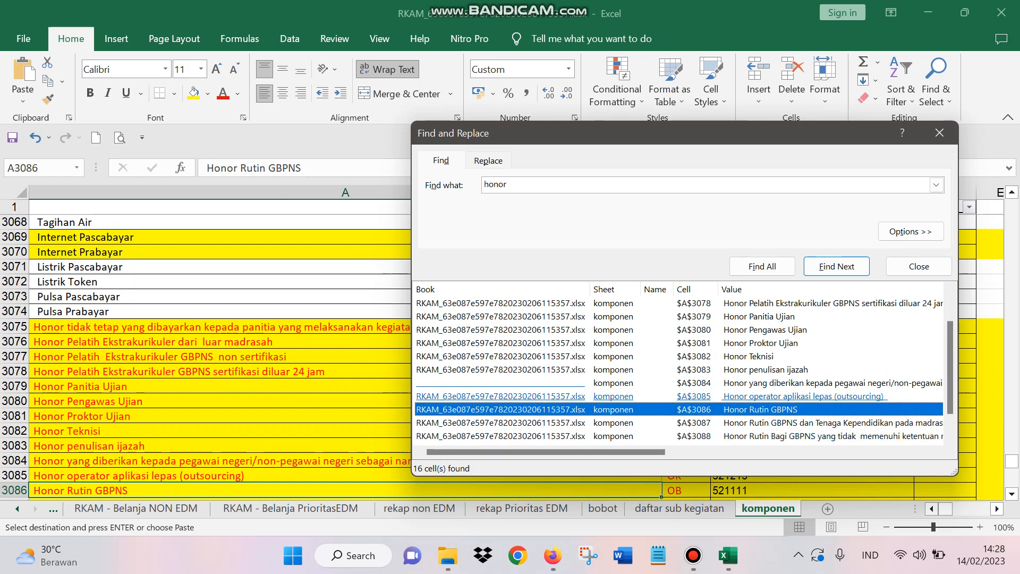
pyautogui.click(939, 133)
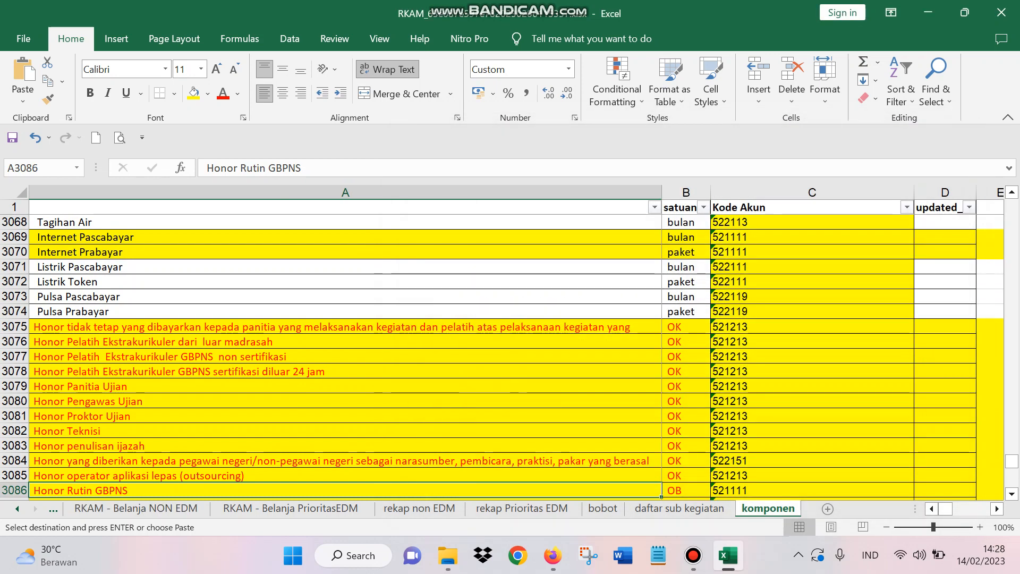
pyautogui.rightClick(99, 489)
pyautogui.click(153, 170)
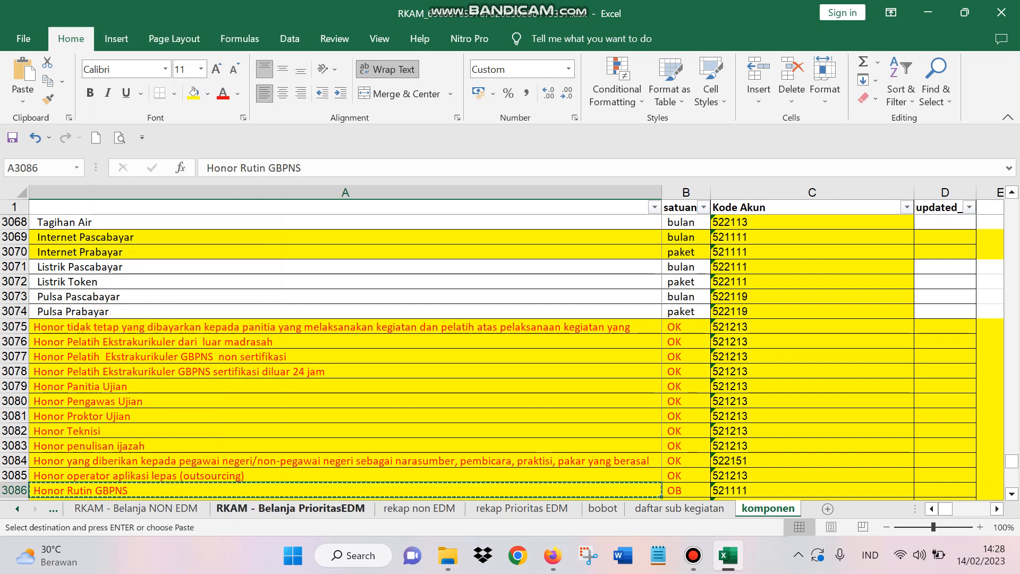
# Step: Paste Honor Rutin GBPNS as a value into Uraian cell E22 of the RKAM - Belanja NON EDM sheet
pyautogui.click(136, 507)
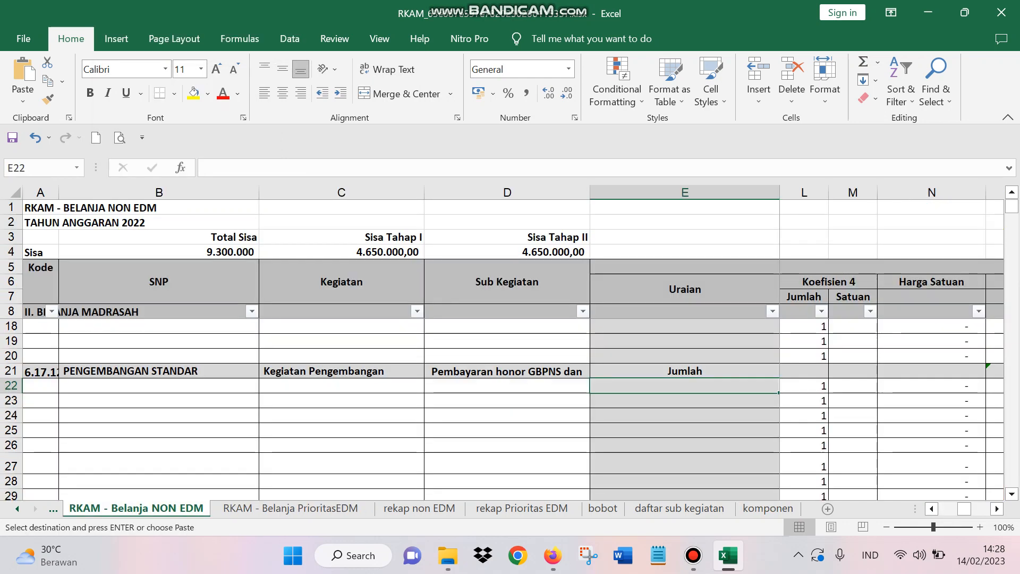
pyautogui.rightClick(661, 386)
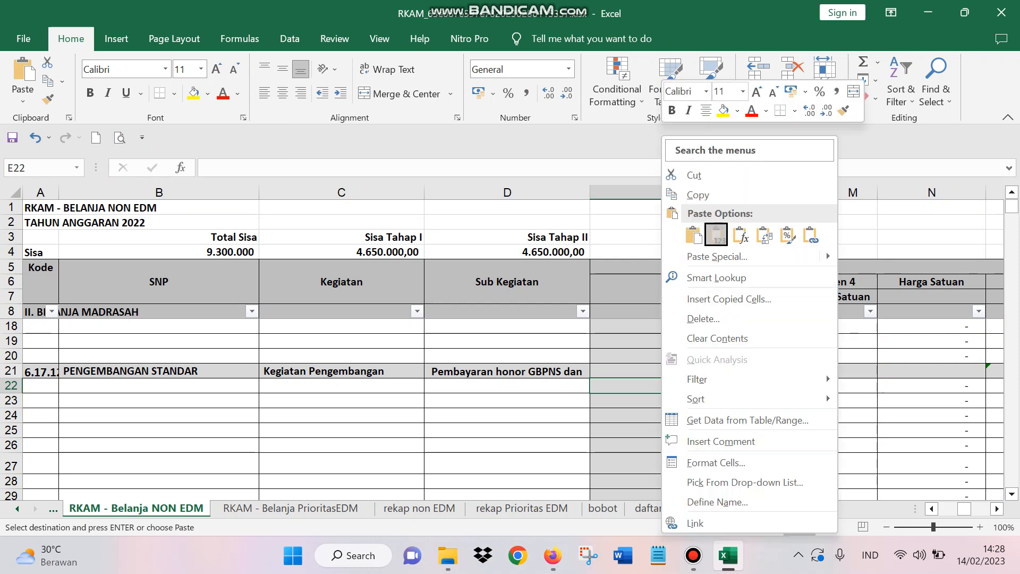
pyautogui.click(717, 235)
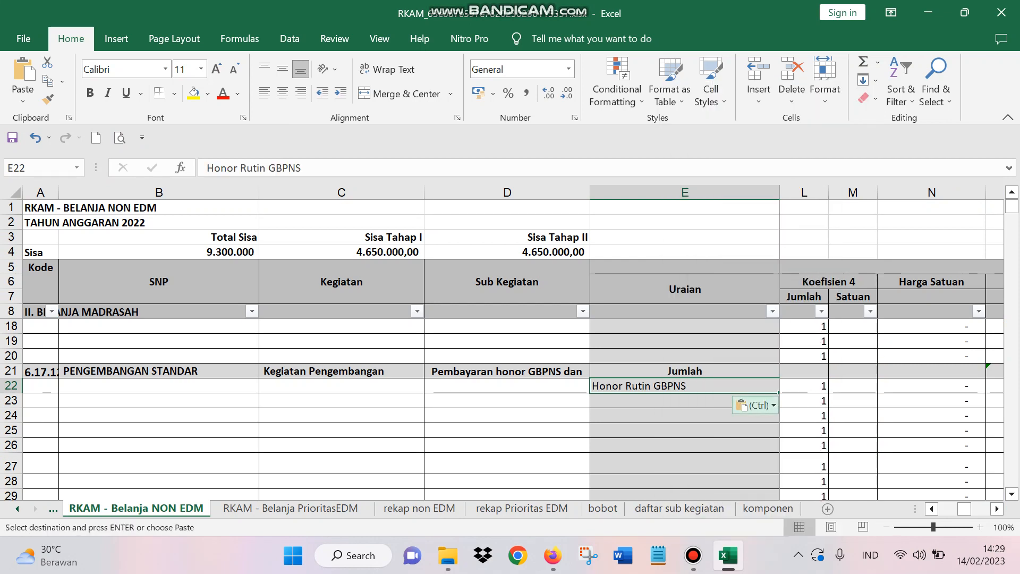
# Step: Look over the Koefisien 1 Jumlah and Satuan cells and the Sub Kegiatan formula around rows 32 and 33
pyautogui.press('pagedown')
pyautogui.press('Right')
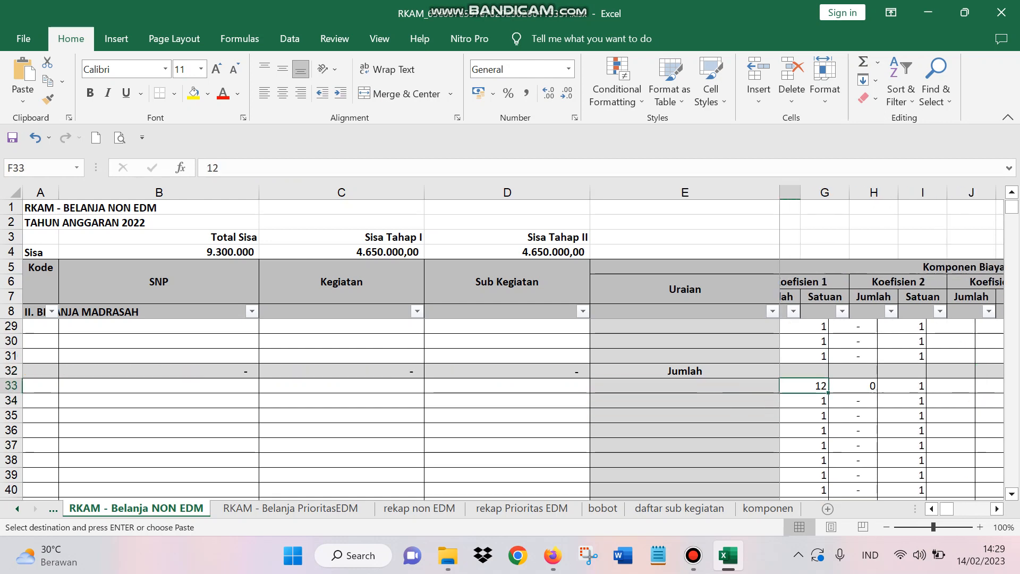
pyautogui.press('Right')
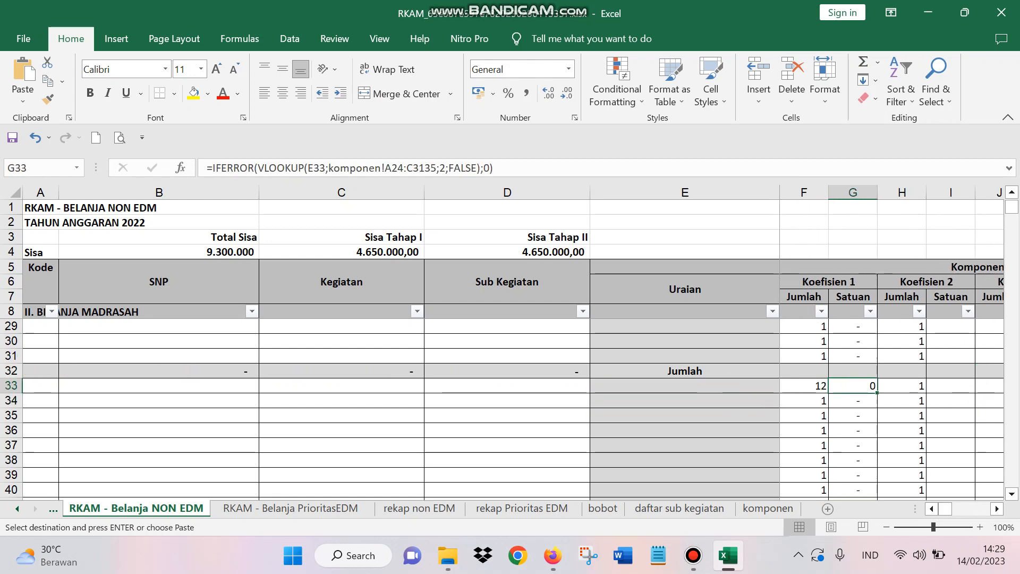
pyautogui.press('Left')
pyautogui.press('Right')
pyautogui.press('Up')
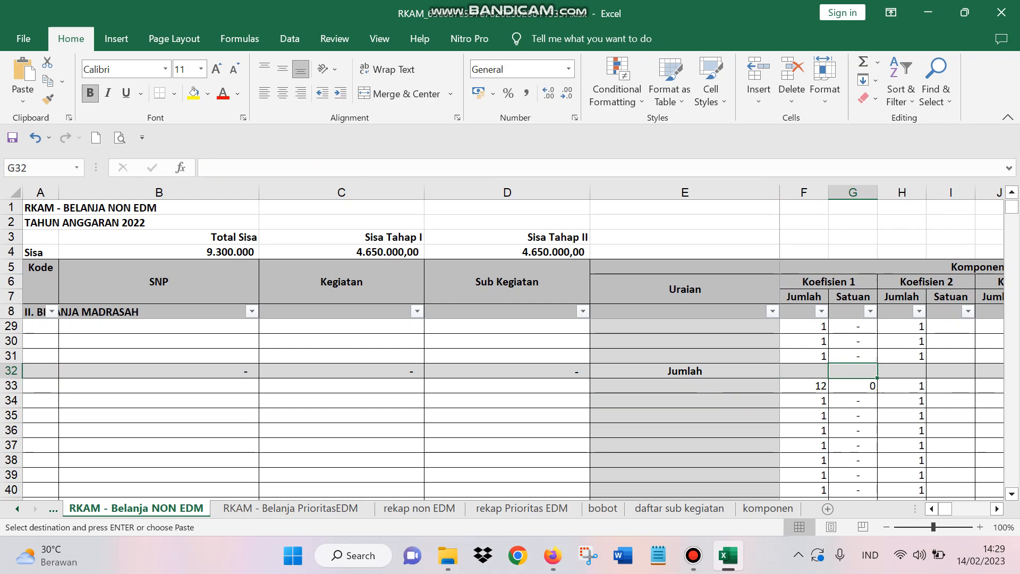
pyautogui.press('Down')
pyautogui.press('Left')
pyautogui.press('Left')
pyautogui.press('Left')
pyautogui.press('Up')
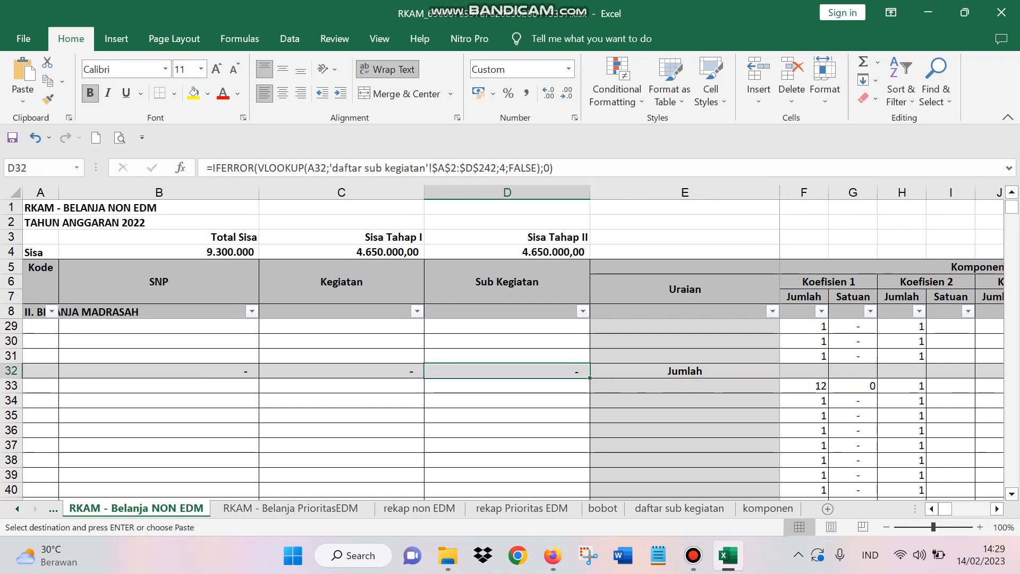
# Step: Return to row 22 and check the Koefisien 1 Satuan formula for Honor Rutin GBPNS
pyautogui.press('Right')
pyautogui.press('Right')
pyautogui.press('Right')
pyautogui.press('Up')
pyautogui.press('Up')
pyautogui.press('Up')
pyautogui.press('Up')
pyautogui.press('Up')
pyautogui.press('Up')
pyautogui.press('Up')
pyautogui.press('Up')
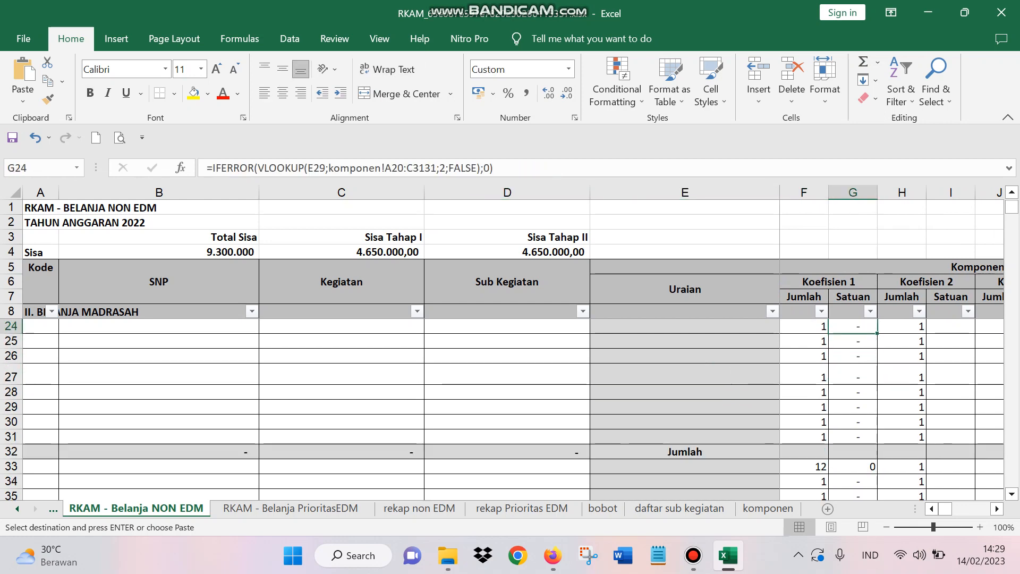
pyautogui.press('Up')
pyautogui.press('Up')
pyautogui.press('Up')
pyautogui.press('Up')
pyautogui.press('Up')
pyautogui.press('Up')
pyautogui.press('Up')
pyautogui.press('Up')
pyautogui.press('Up')
pyautogui.press('Up')
pyautogui.press('Up')
pyautogui.press('Up')
pyautogui.press('Up')
pyautogui.press('Up')
pyautogui.press('Down')
pyautogui.press('Down')
pyautogui.press('Down')
pyautogui.press('Down')
pyautogui.press('Down')
pyautogui.press('Down')
pyautogui.press('Down')
pyautogui.press('Down')
pyautogui.press('Down')
pyautogui.press('Down')
pyautogui.press('Down')
pyautogui.press('Down')
pyautogui.press('Down')
pyautogui.press('Down')
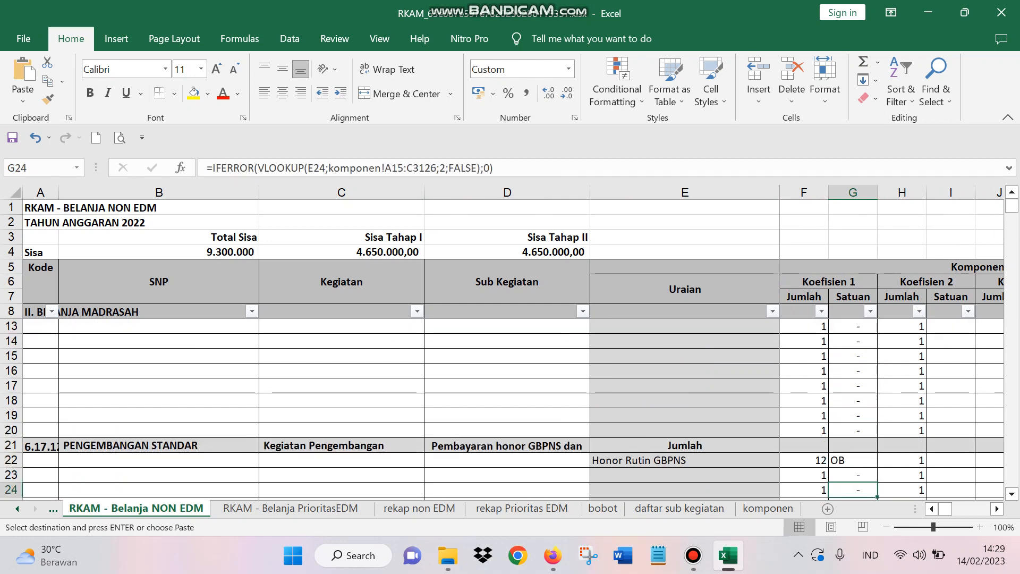
pyautogui.press('Down')
pyautogui.hotkey('ctrl', 'v')
pyautogui.press('Up')
pyautogui.press('Up')
pyautogui.press('Up')
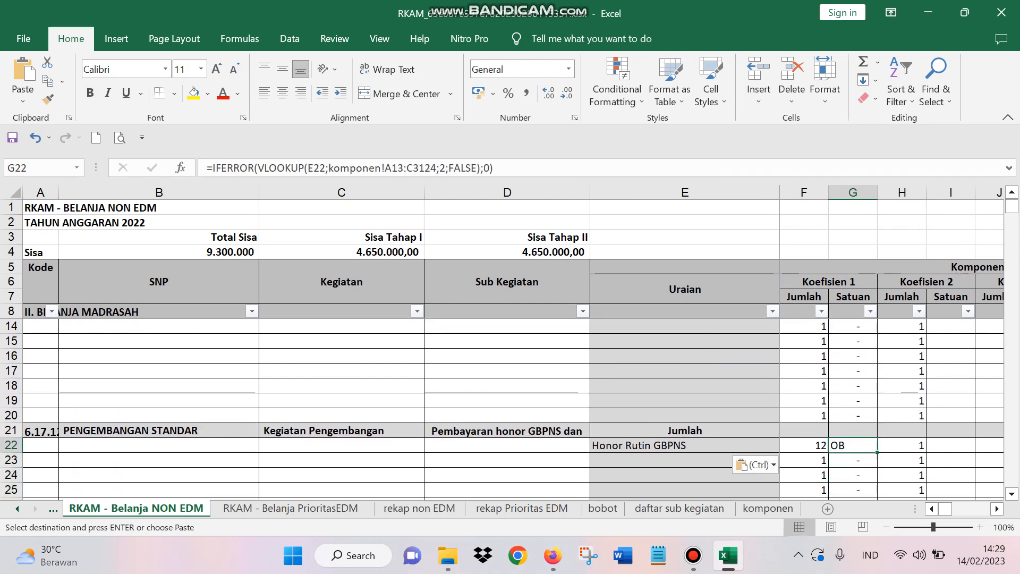
# Step: Review the Koefisien 2 to 4 cells, the Total Biaya formula and the Harga Satuan value in row 22
pyautogui.press('Right')
pyautogui.press('Right')
pyautogui.press('Right')
pyautogui.press('Right')
pyautogui.press('Right')
pyautogui.press('Right')
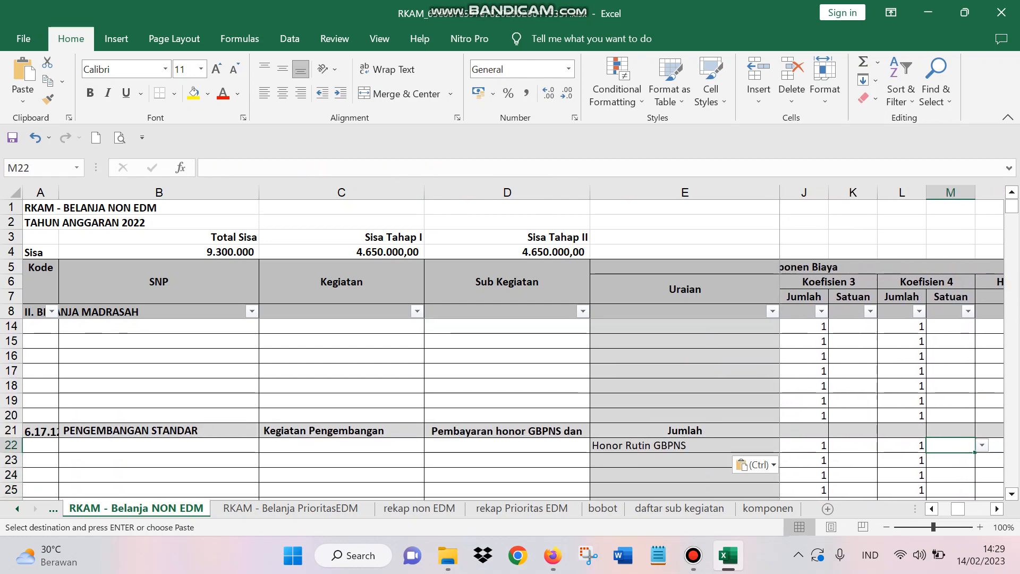
pyautogui.press('Right')
pyautogui.press('Right')
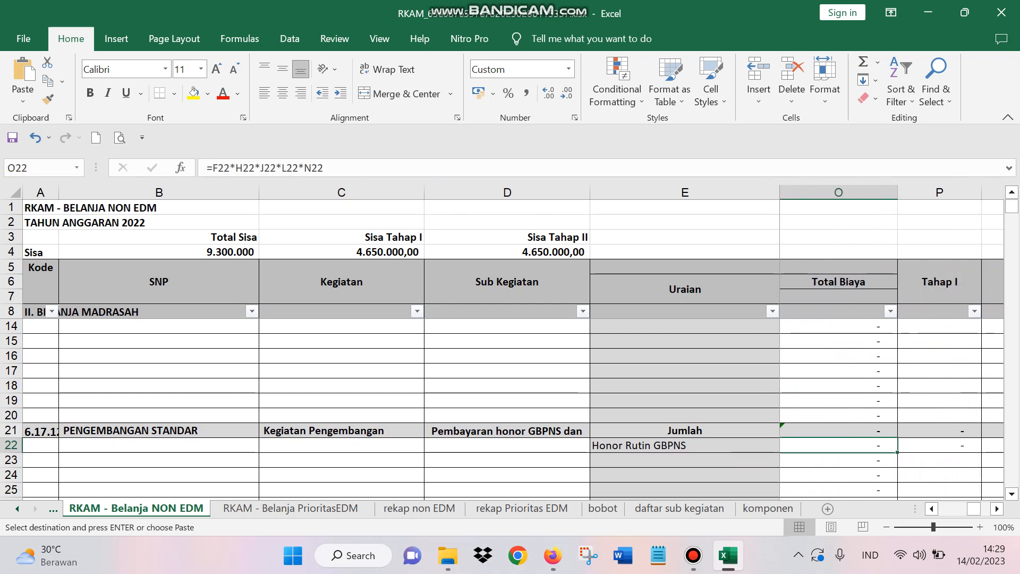
pyautogui.press('Left')
pyautogui.hscroll(-3, 892, 346)
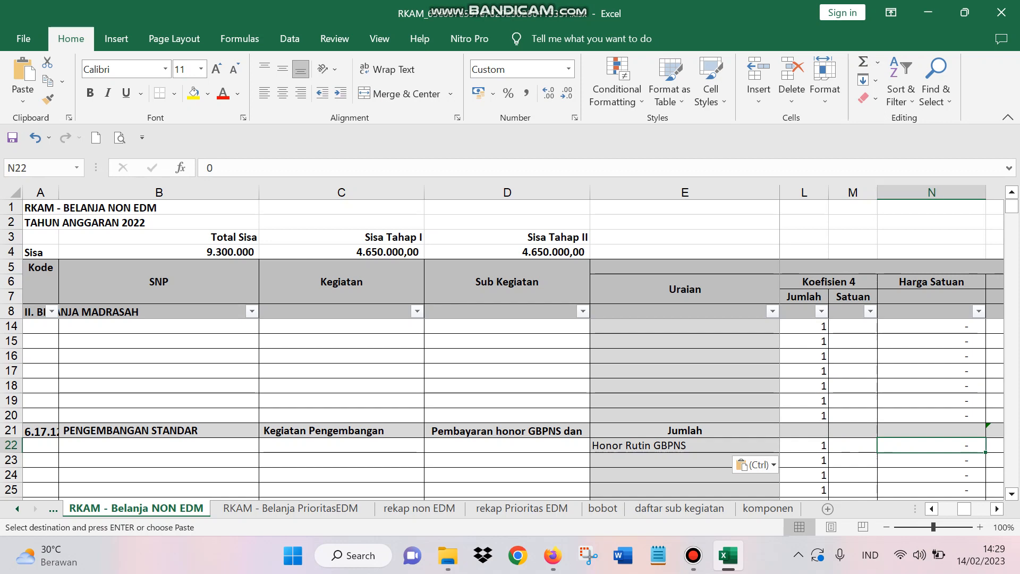
# Step: Compare the Jumlah and Satuan cells of Koefisien 2, 3 and 4 in the Honor Rutin GBPNS row
pyautogui.press('Left')
pyautogui.press('Left')
pyautogui.press('Left')
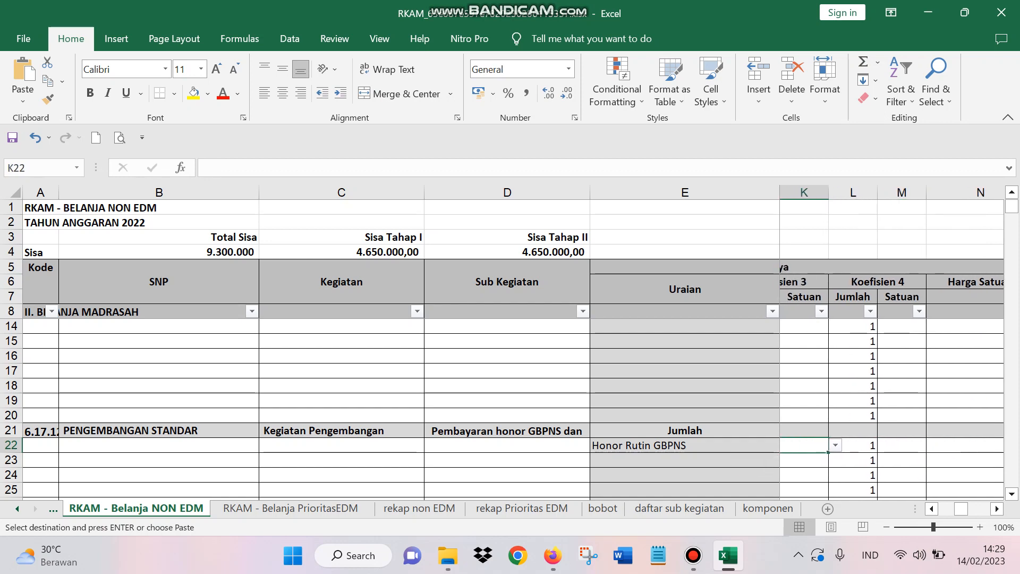
pyautogui.press('Left')
pyautogui.press('Left')
pyautogui.press('Left')
pyautogui.press('Left')
pyautogui.press('Left')
pyautogui.press('Left')
pyautogui.press('Left')
pyautogui.press('Left')
pyautogui.press('Left')
pyautogui.press('Right')
pyautogui.press('Right')
pyautogui.press('Right')
pyautogui.press('Right')
pyautogui.press('Right')
pyautogui.press('Right')
pyautogui.press('Right')
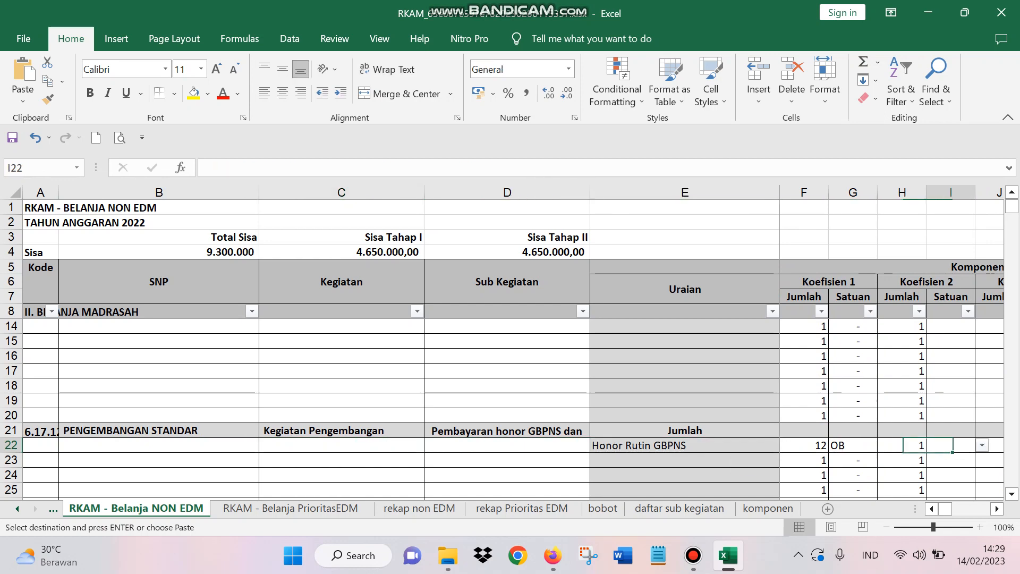
pyautogui.press('Right')
pyautogui.press('Right')
pyautogui.press('Right')
pyautogui.press('Right')
pyautogui.press('Right')
pyautogui.press('Right')
pyautogui.press('Left')
pyautogui.press('Left')
pyautogui.press('Left')
pyautogui.press('Left')
pyautogui.press('Left')
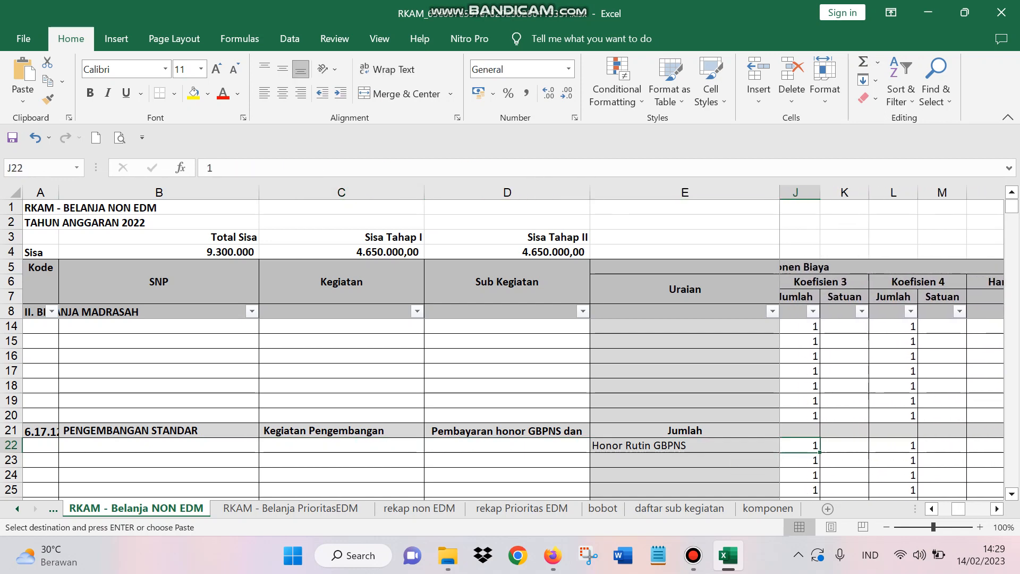
# Step: Examine the Koefisien 1 unit of Honor Rutin GBPNS in G22 and go to its Jumlah cell F22
pyautogui.press('Left')
pyautogui.press('Left')
pyautogui.press('Left')
pyautogui.press('Left')
pyautogui.press('Left')
pyautogui.press('Right')
pyautogui.press('Right')
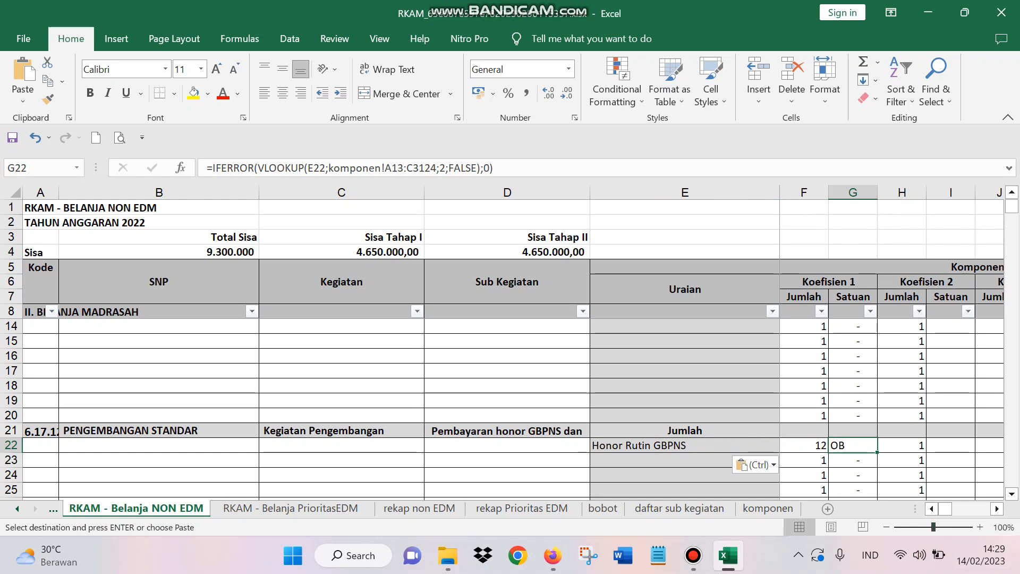
pyautogui.press('Down')
pyautogui.press('Up')
pyautogui.press('Right')
pyautogui.press('Left')
pyautogui.press('Left')
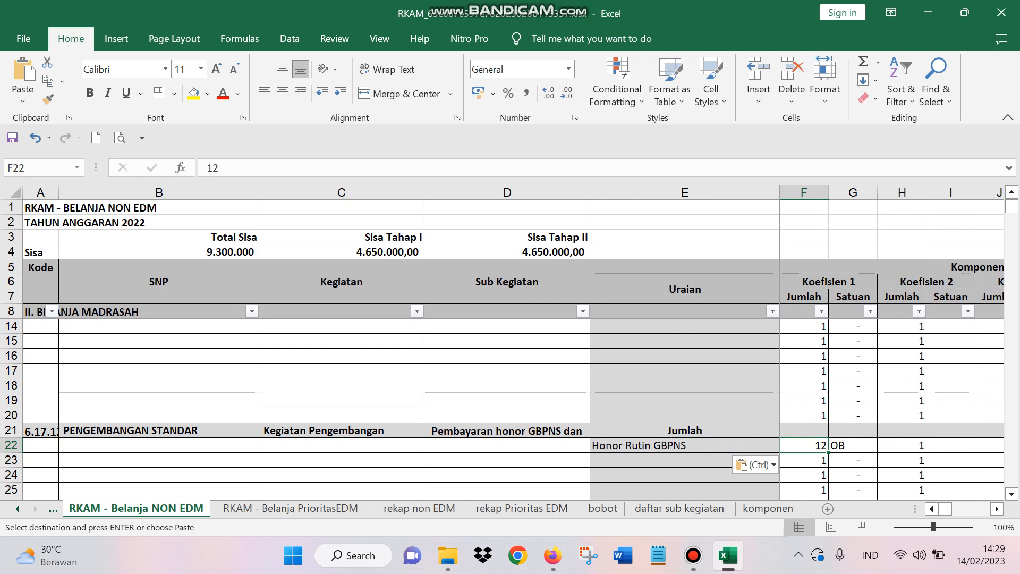
# Step: Set the Koefisien 1 Satuan of Honor Rutin GBPNS in G22 to bulan
pyautogui.press('Right')
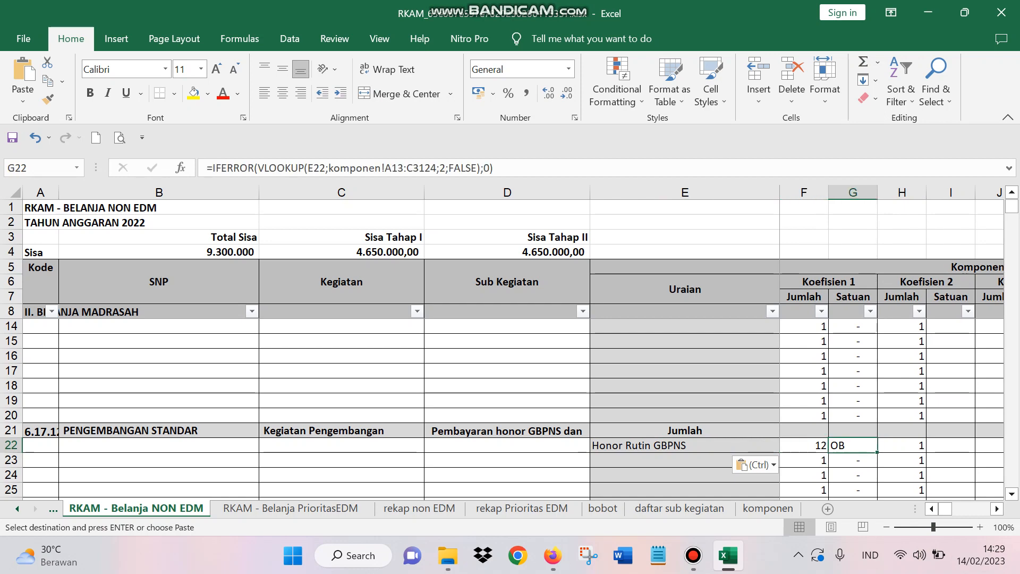
pyautogui.write('bulan')
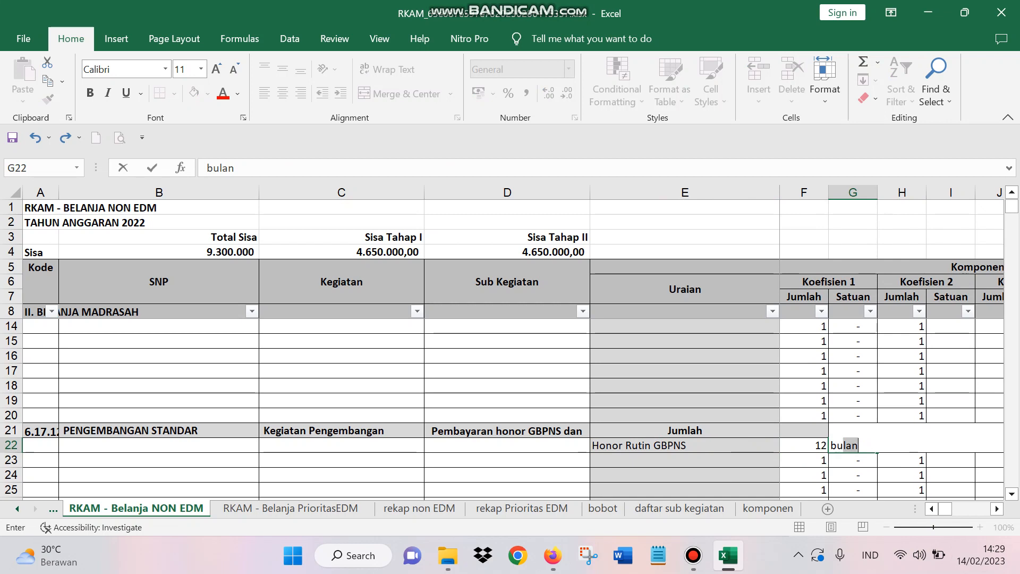
pyautogui.press('Return')
pyautogui.press('Up')
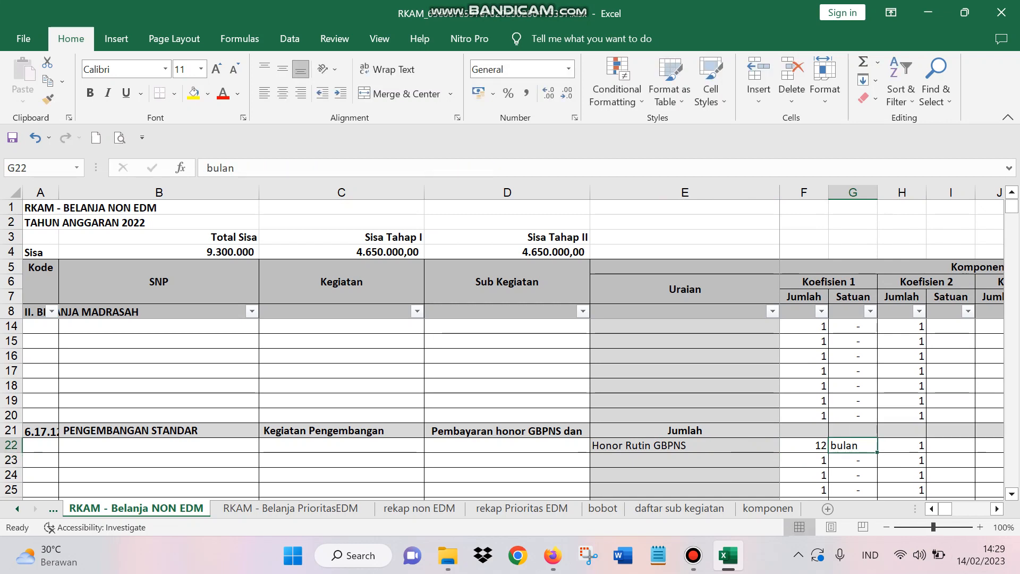
# Step: Review the Honor Rutin GBPNS row across to its Kode Akun formula in S22 and return to the Koefisien 1 cells
pyautogui.press('Right')
pyautogui.press('Right')
pyautogui.press('Right')
pyautogui.press('Right')
pyautogui.press('Right')
pyautogui.press('Right')
pyautogui.press('Right')
pyautogui.press('Right')
pyautogui.press('Right')
pyautogui.press('Right')
pyautogui.press('Right')
pyautogui.press('Right')
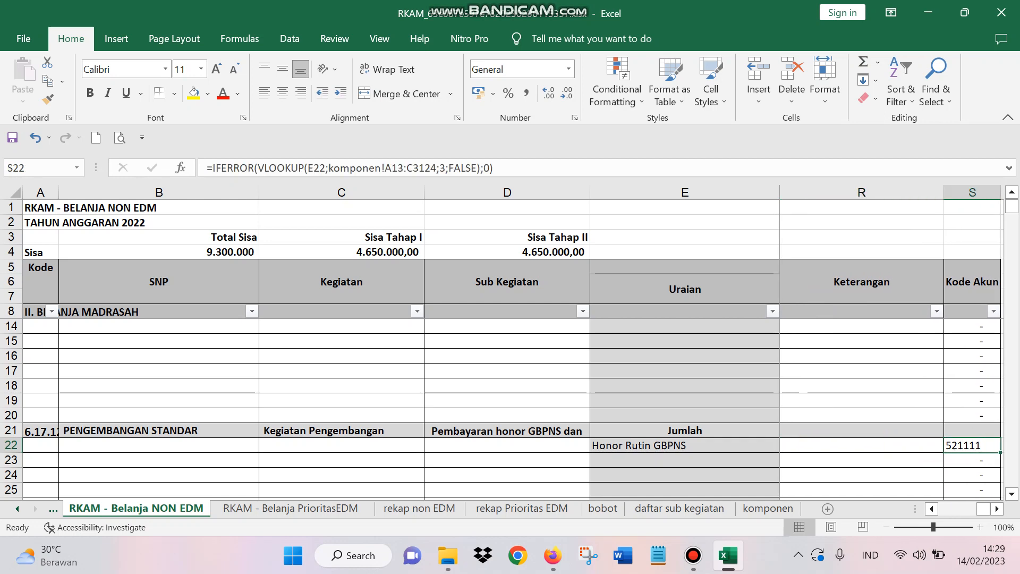
pyautogui.press('Right')
pyautogui.press('Right')
pyautogui.press('Left')
pyautogui.press('Left')
pyautogui.press('Left')
pyautogui.press('Left')
pyautogui.press('Left')
pyautogui.press('Left')
pyautogui.press('Left')
pyautogui.press('Left')
pyautogui.press('Left')
pyautogui.press('Left')
pyautogui.press('Left')
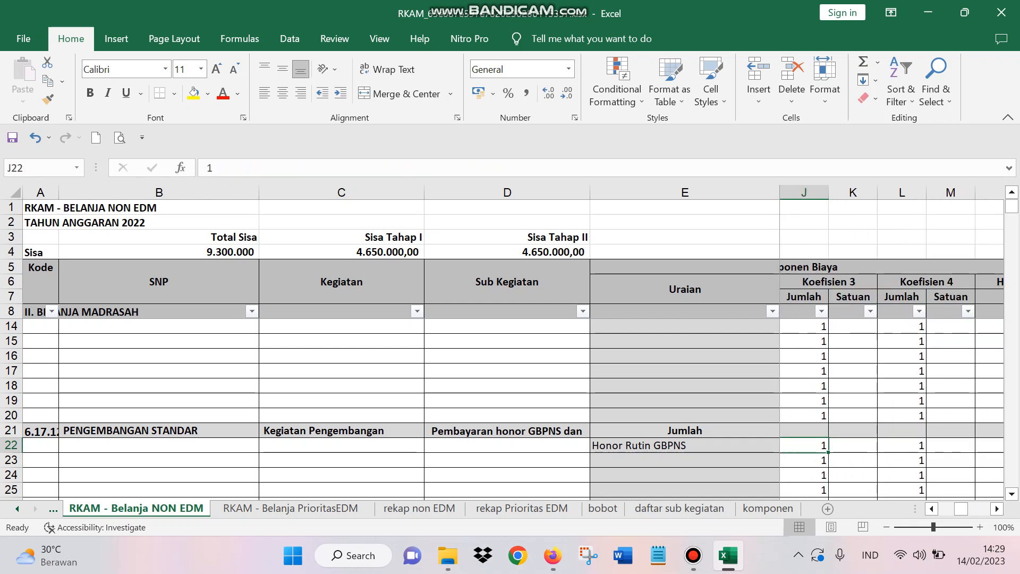
pyautogui.press('Left')
pyautogui.press('Left')
pyautogui.press('Left')
pyautogui.press('Left')
pyautogui.press('Left')
# Step: Set the Harga Satuan of Honor Rutin GBPNS in N22 to 3000000
pyautogui.press('Right')
pyautogui.press('Right')
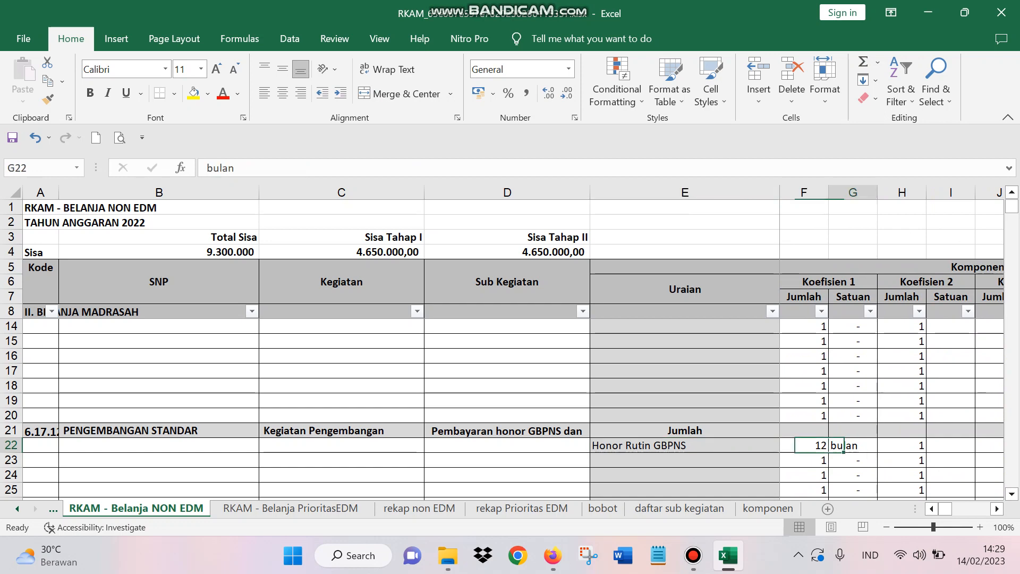
pyautogui.press('Right')
pyautogui.press('Right')
pyautogui.press('Right')
pyautogui.press('Right')
pyautogui.press('Right')
pyautogui.press('Right')
pyautogui.press('Right')
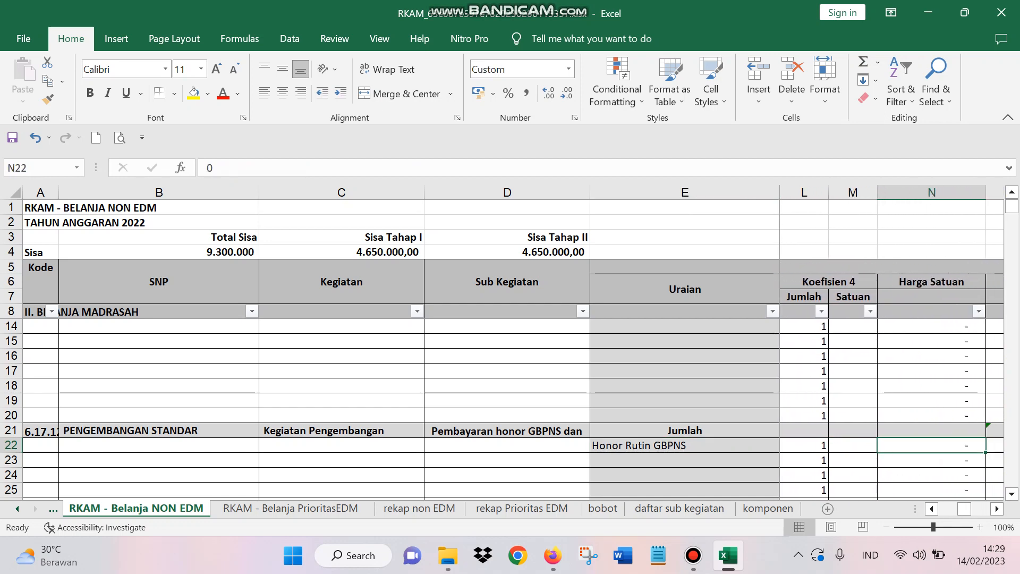
pyautogui.write('3000000')
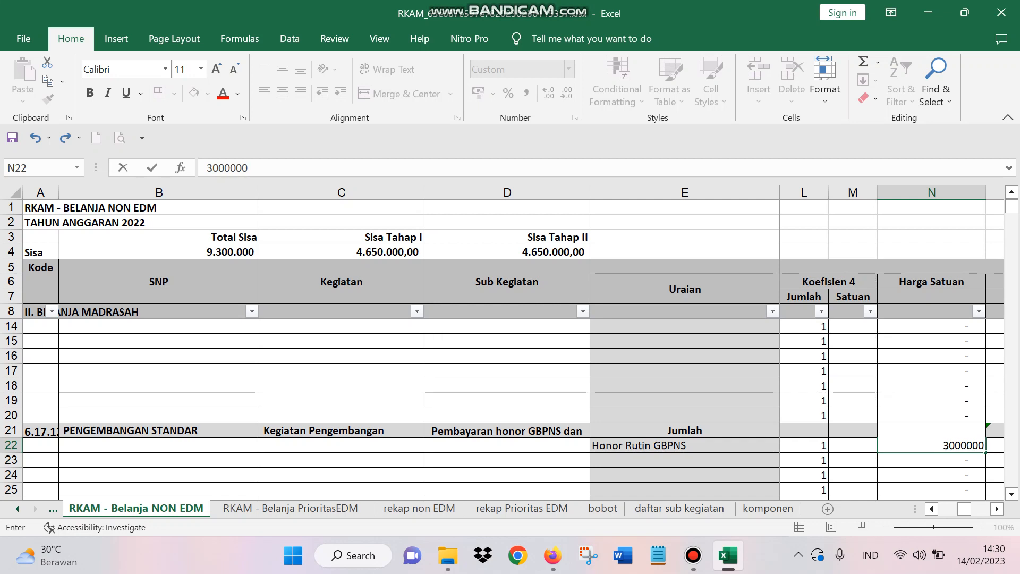
pyautogui.press('Return')
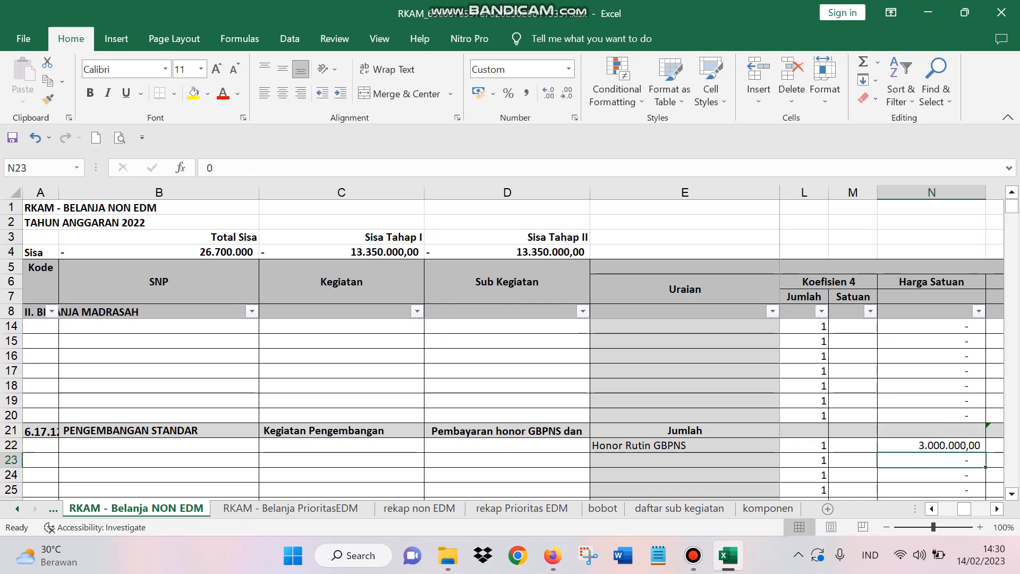
# Step: Check the Total Biaya, Tahap I and Tahap II formulas in row 22
pyautogui.press('Right')
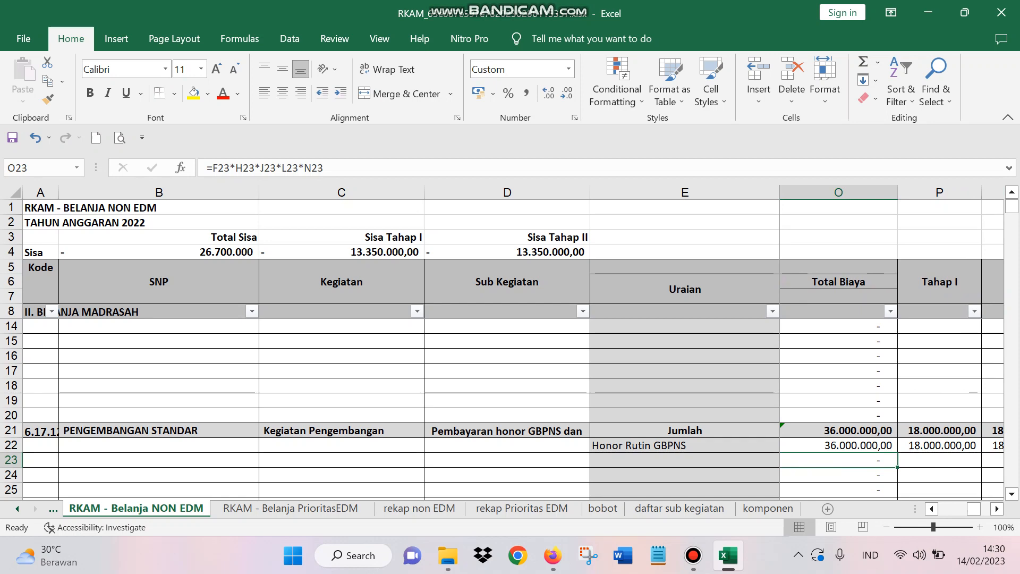
pyautogui.press('Up')
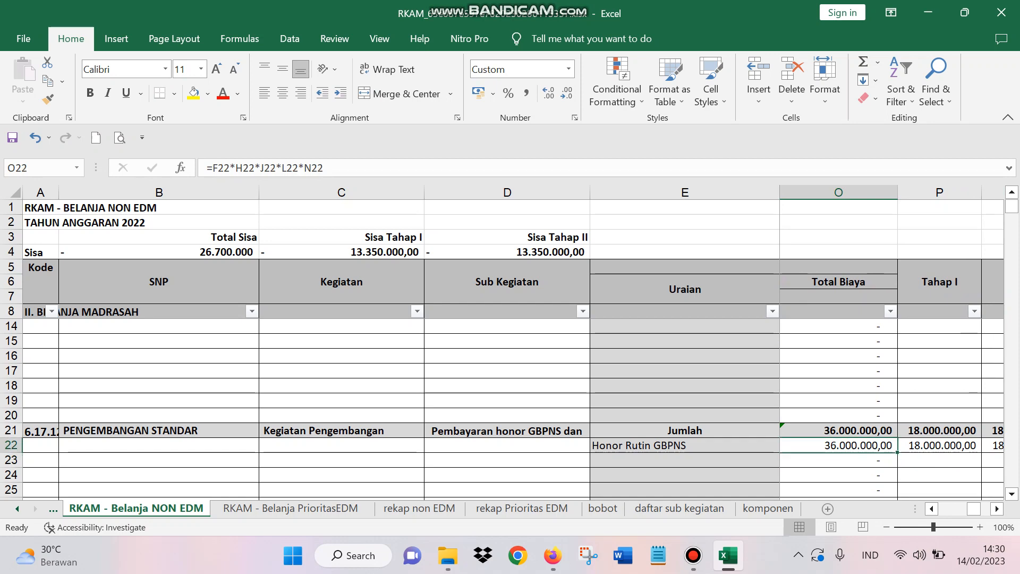
pyautogui.press('Right')
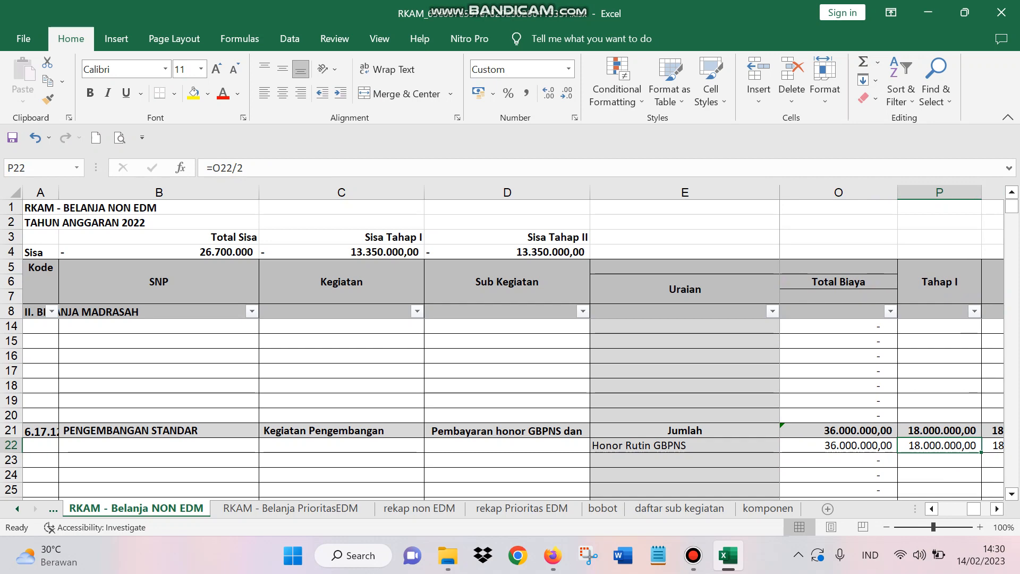
pyautogui.press('Right')
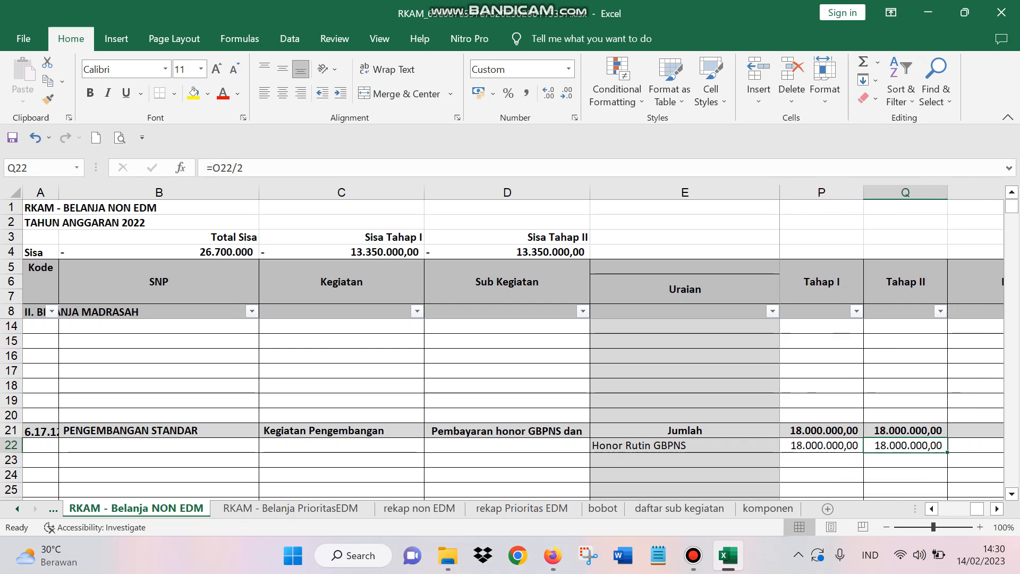
# Step: Change the Harga Satuan of Honor Rutin GBPNS in N22 to 1000000
pyautogui.press('Left')
pyautogui.press('Left')
pyautogui.press('Left')
pyautogui.press('Left')
pyautogui.press('Left')
pyautogui.press('Left')
pyautogui.press('Left')
pyautogui.press('Left')
pyautogui.press('Left')
pyautogui.press('Left')
pyautogui.press('Left')
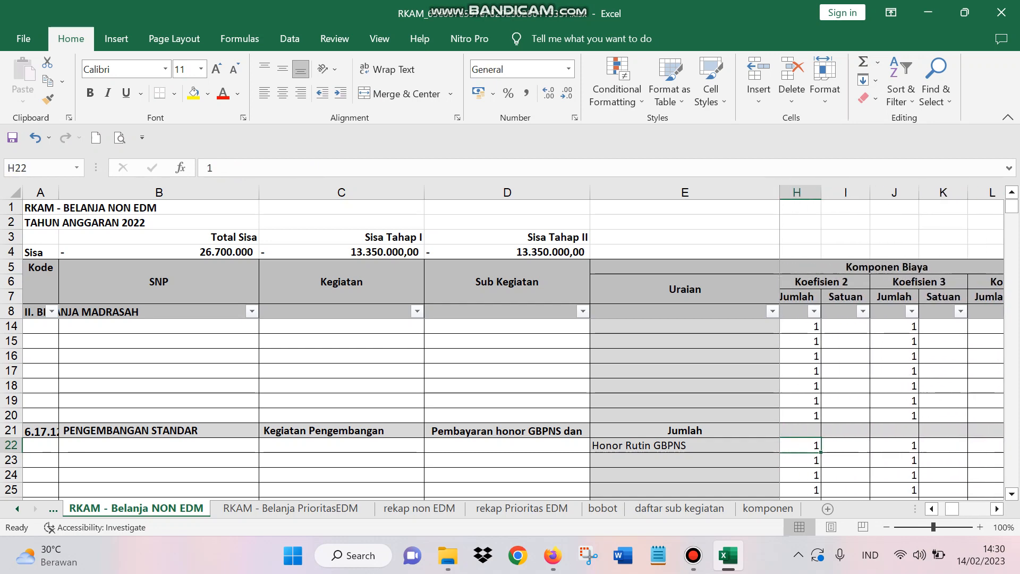
pyautogui.press('Right')
pyautogui.press('Right')
pyautogui.press('Right')
pyautogui.press('Right')
pyautogui.press('Right')
pyautogui.press('Right')
pyautogui.press('Right')
pyautogui.press('Right')
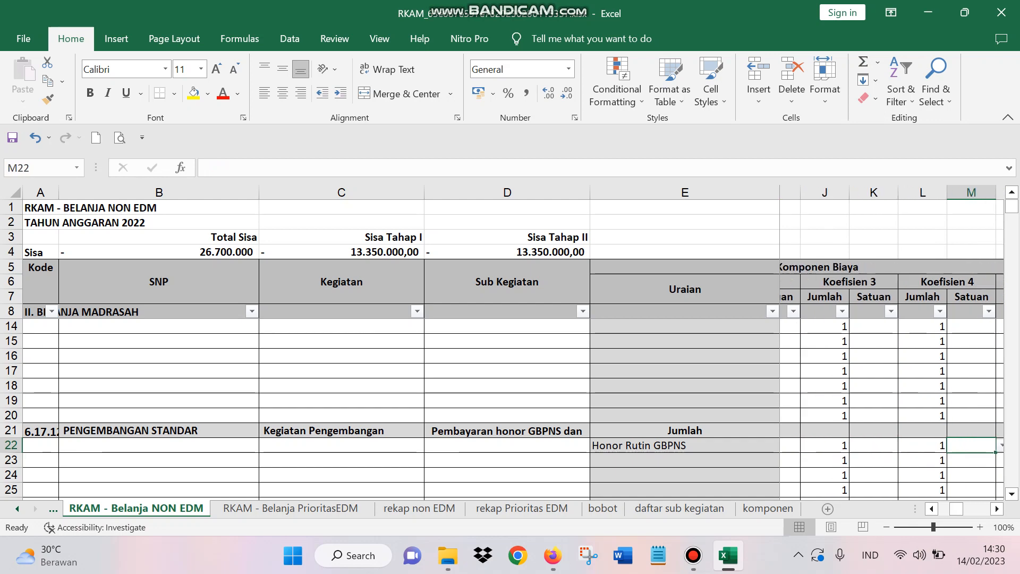
pyautogui.press('Right')
pyautogui.press('Left')
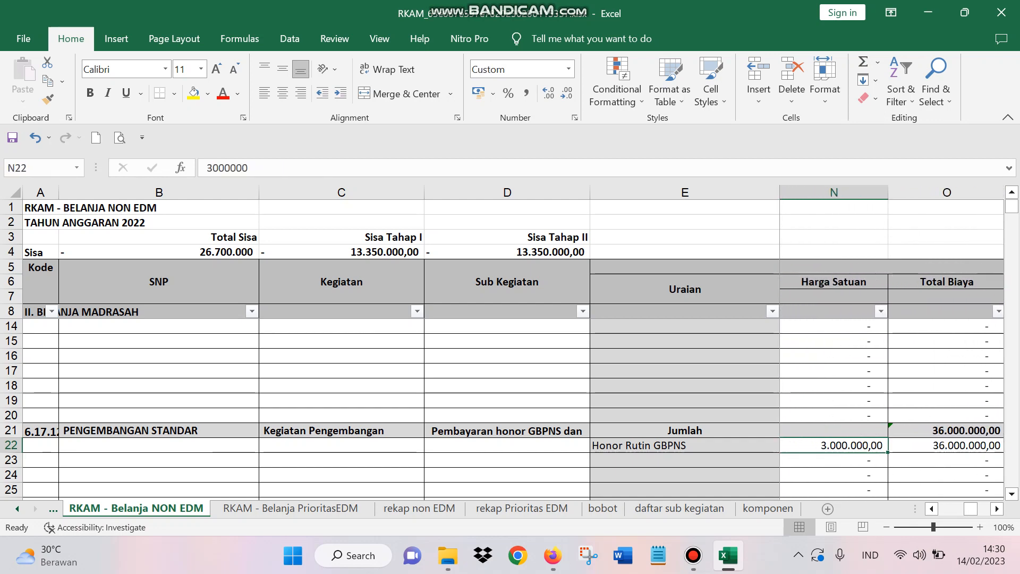
pyautogui.write('1.000.0')
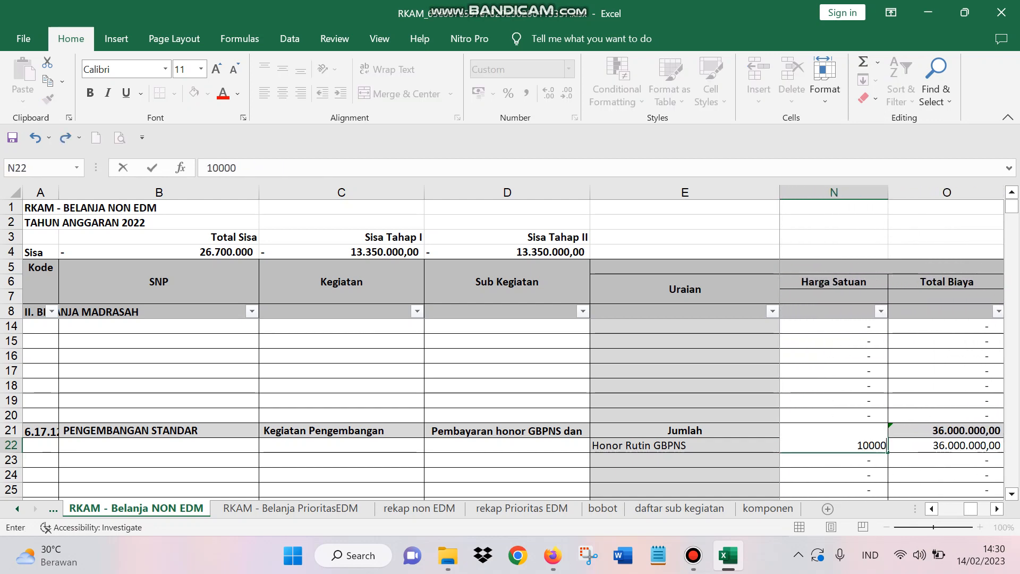
pyautogui.write('00')
pyautogui.press('Return')
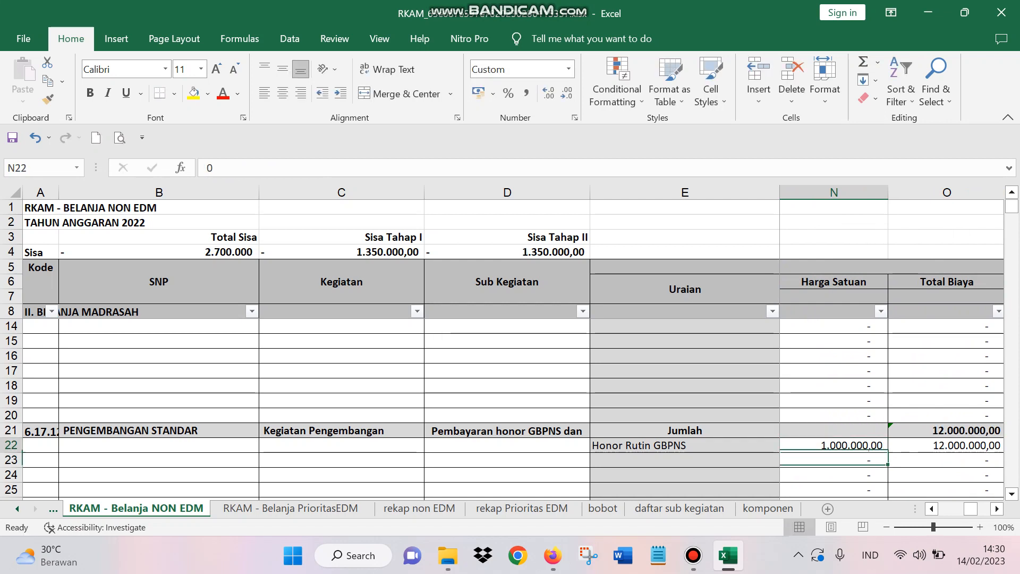
# Step: Check the recalculated Tahap I and Tahap II amounts of Honor Rutin GBPNS and go to the empty Uraian cell E23
pyautogui.press('Up')
pyautogui.press('Right')
pyautogui.press('Right')
pyautogui.press('Right')
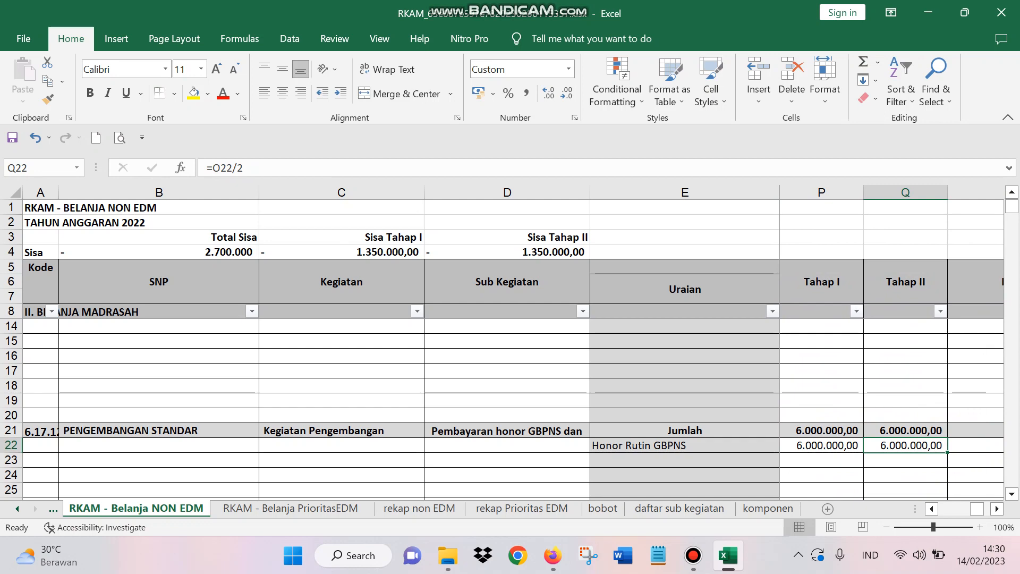
pyautogui.press('Right')
pyautogui.press('Left')
pyautogui.press('Left')
pyautogui.press('Left')
pyautogui.press('Left')
pyautogui.press('Left')
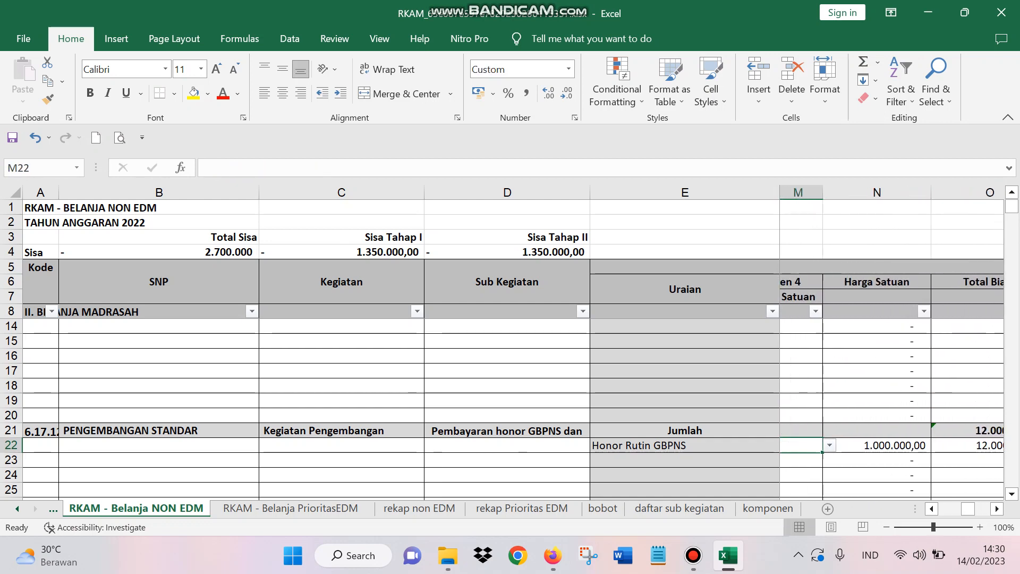
pyautogui.press('Left')
pyautogui.click(685, 460)
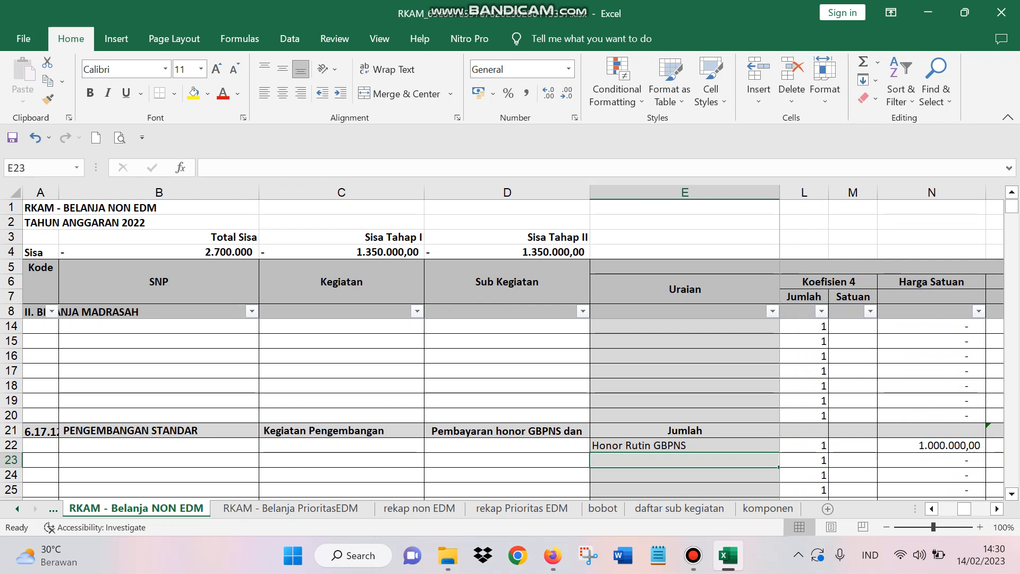
pyautogui.click(693, 555)
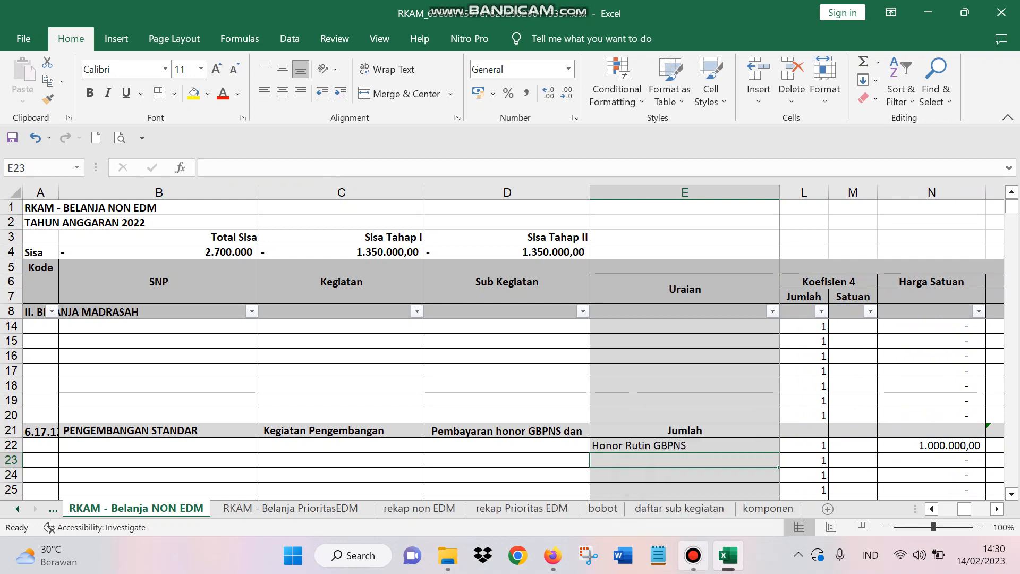